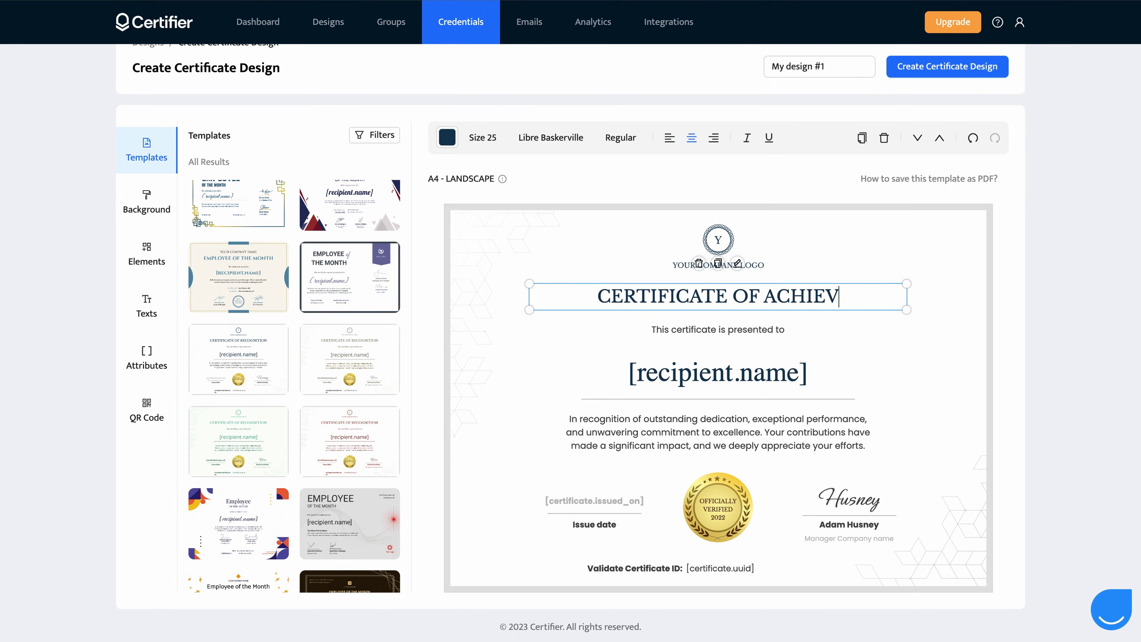
Map the spreadsheet columns to [recipient.name] and [recipient.email].
{"action": "type", "text": "EMENT"}
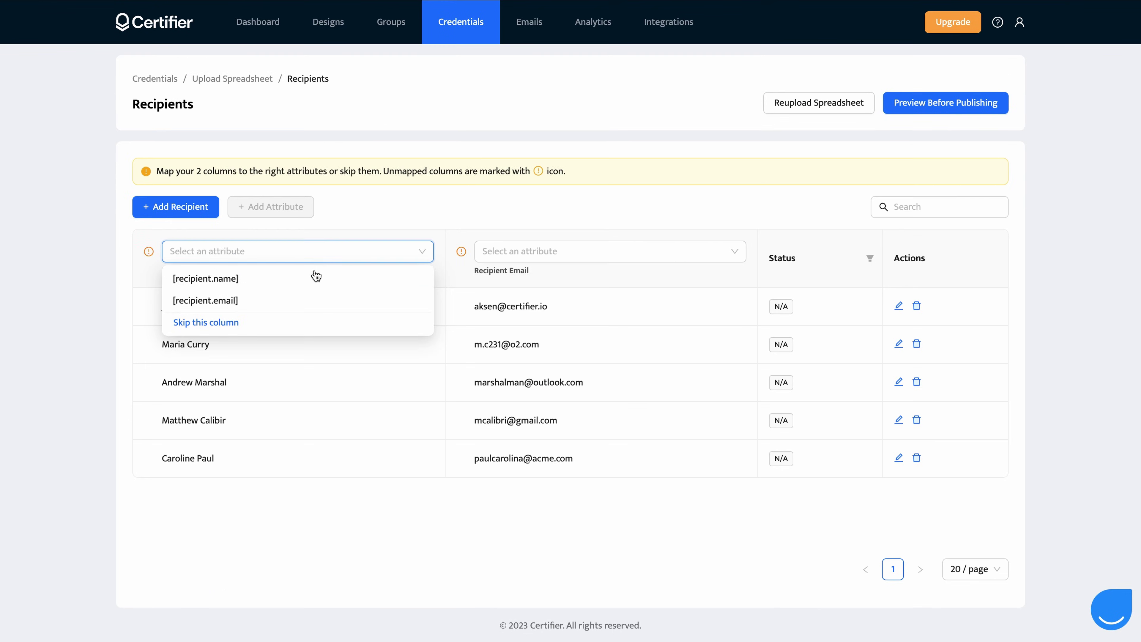
{"action": "left_click", "coordinate": [316, 276]}
{"action": "left_click", "coordinate": [515, 250]}
{"action": "left_click", "coordinate": [561, 300]}
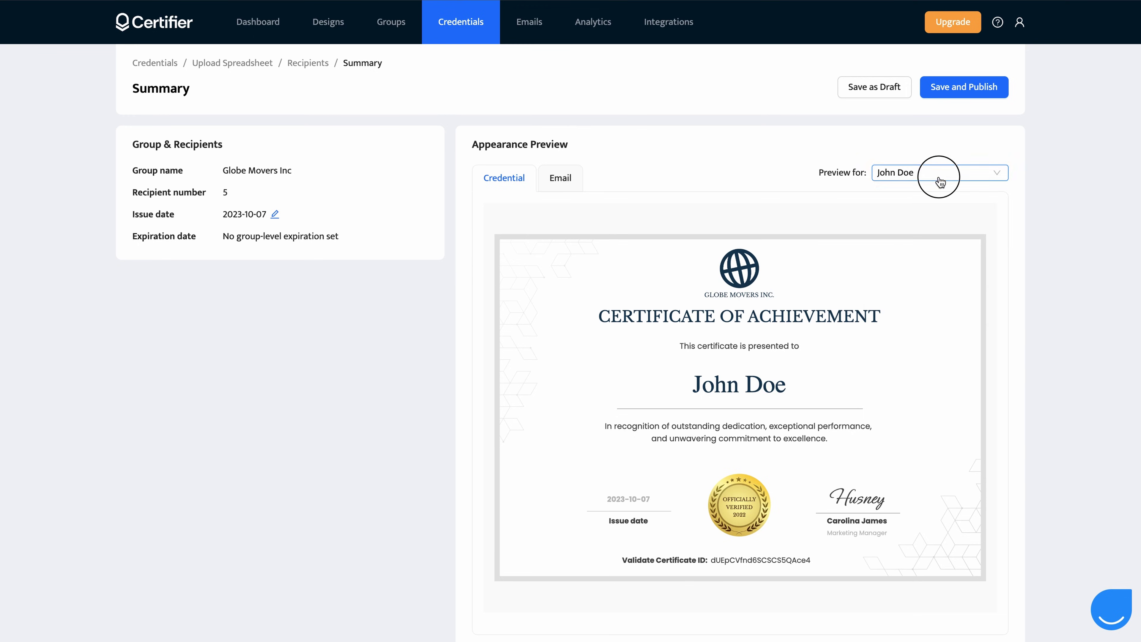
Preview the certificate for two other recipients using the Preview for list.
{"action": "left_click", "coordinate": [938, 179]}
{"action": "left_click", "coordinate": [939, 220]}
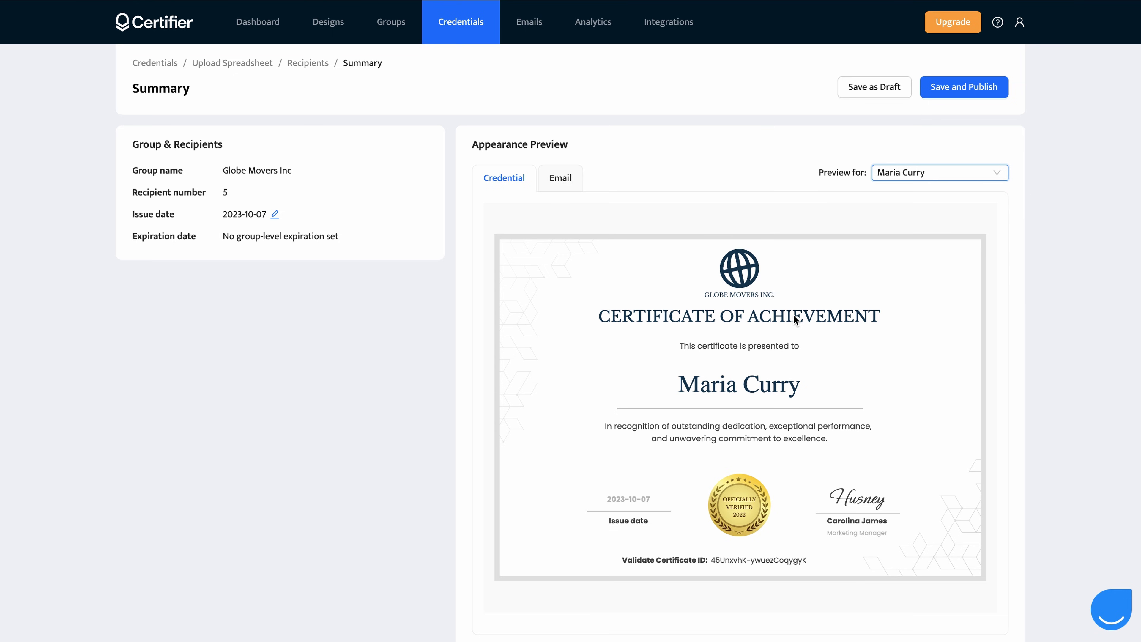
{"action": "left_click", "coordinate": [936, 171]}
{"action": "left_click", "coordinate": [953, 244]}
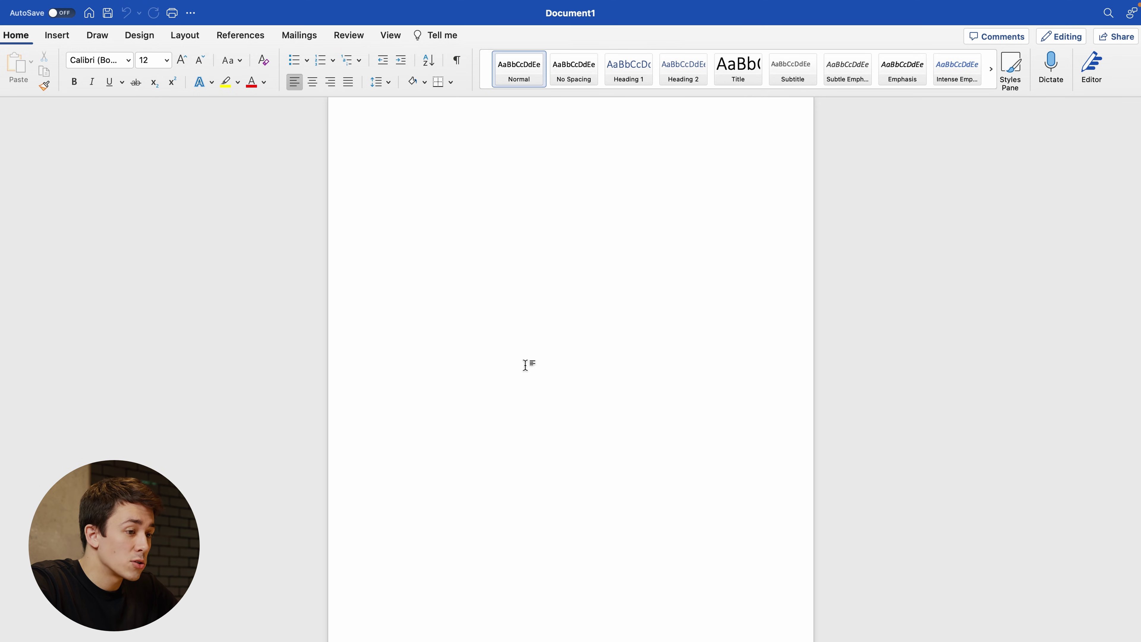
Open File > New from Template and search the gallery for 'certificate'.
{"action": "mouse_move", "coordinate": [310, 5]}
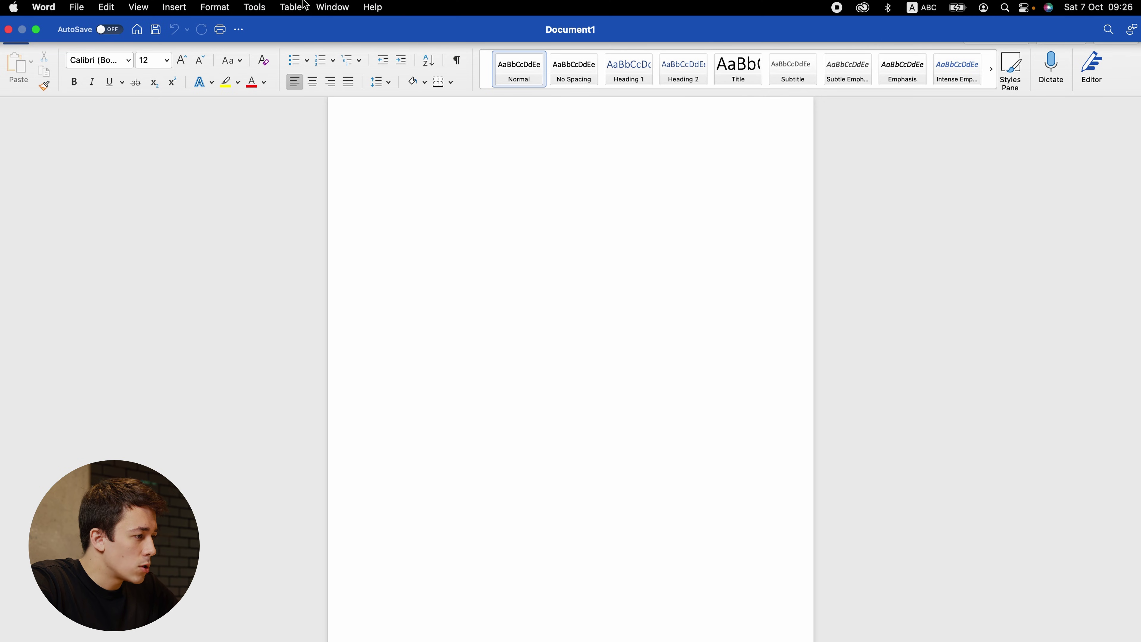
{"action": "left_click", "coordinate": [77, 7]}
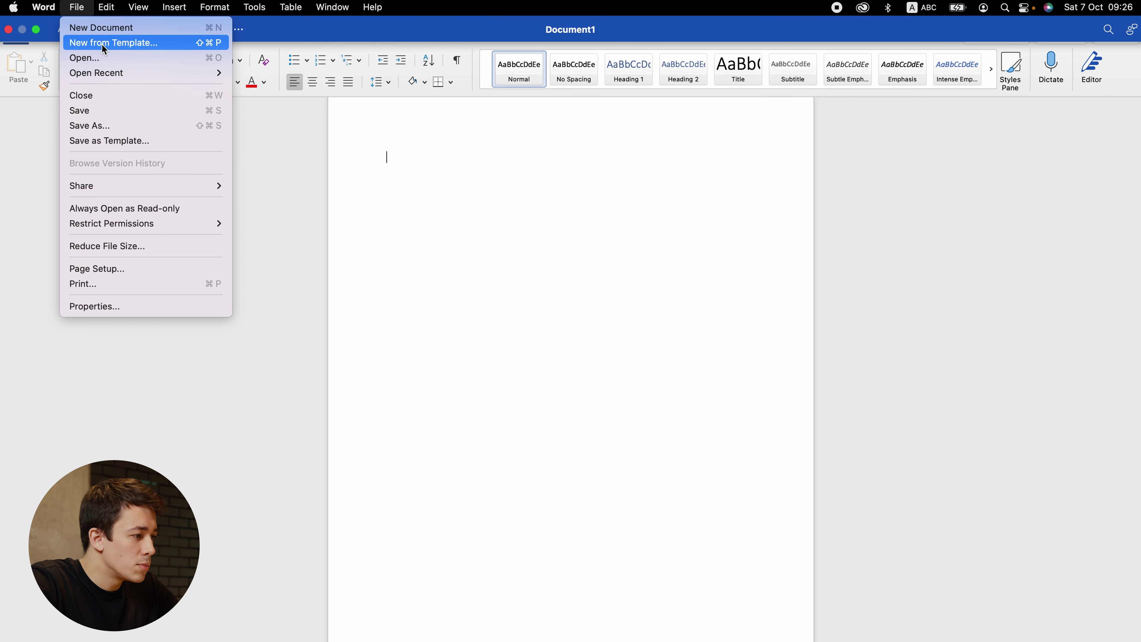
{"action": "left_click", "coordinate": [102, 43]}
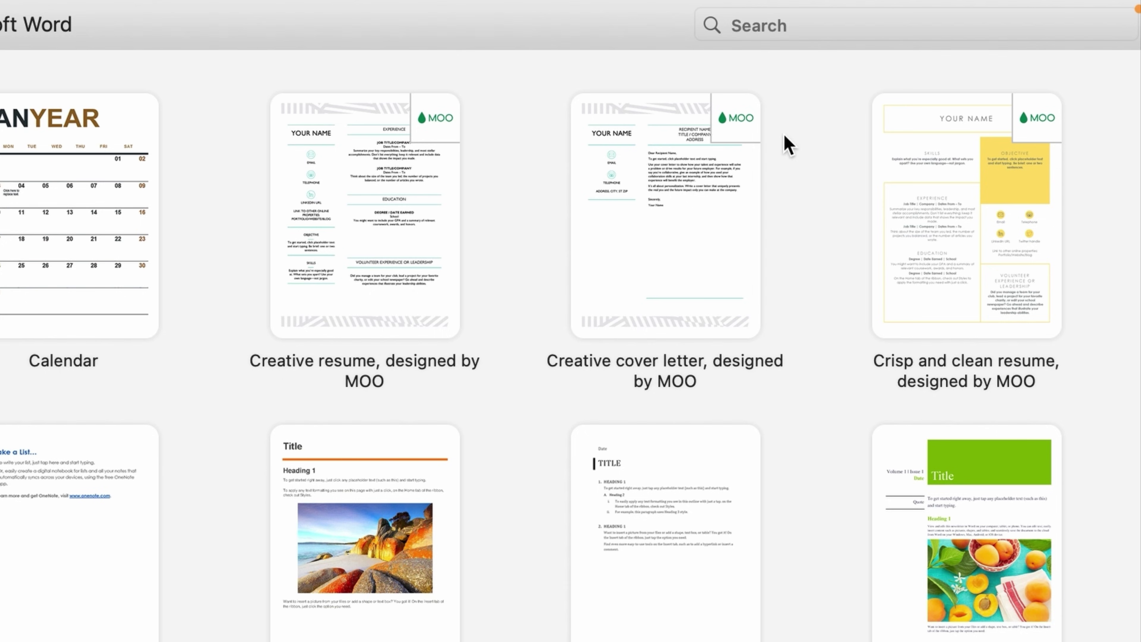
{"action": "left_click", "coordinate": [893, 28]}
{"action": "type", "text": "certificate"}
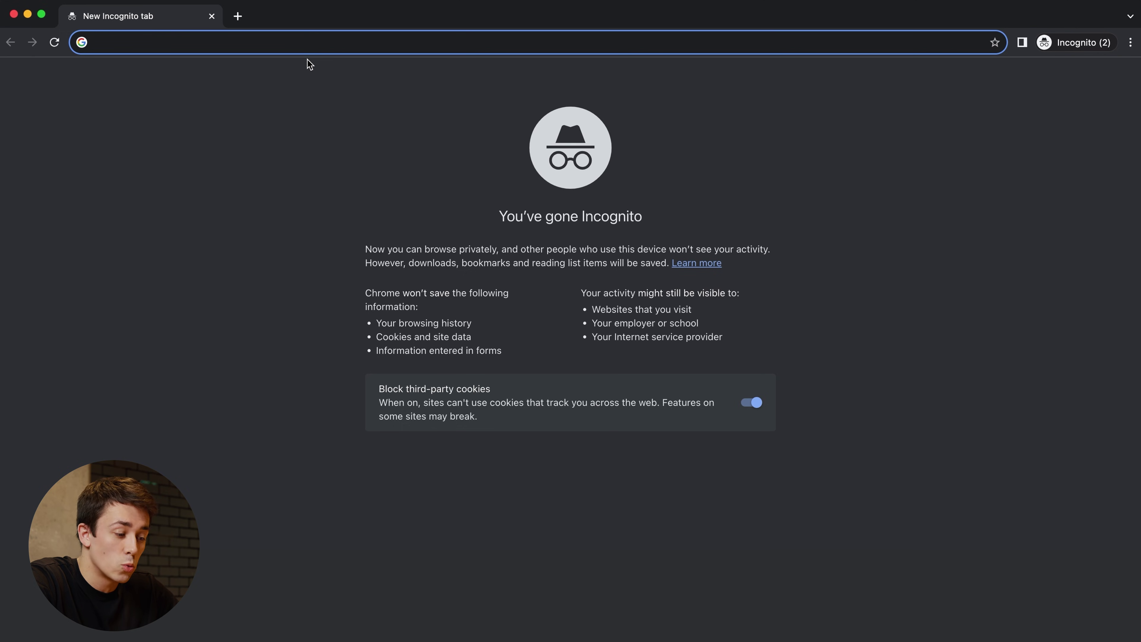
Go to certifier.io/templates in the new incognito tab.
{"action": "type", "text": "certifier.io"}
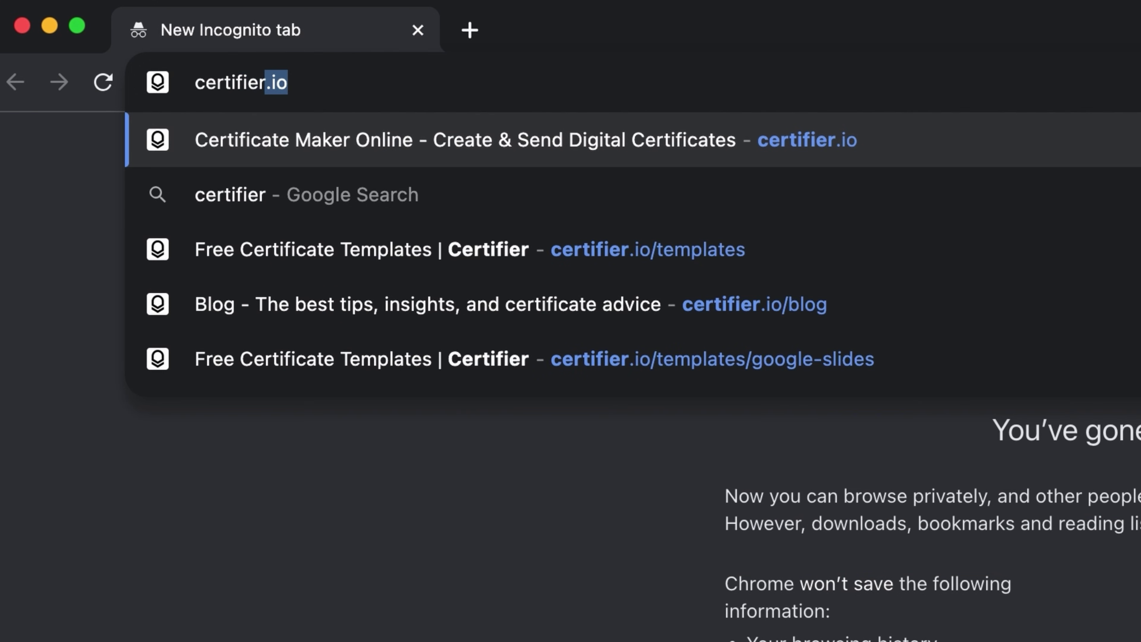
{"action": "type", "text": "/templates"}
{"action": "key", "text": "Return"}
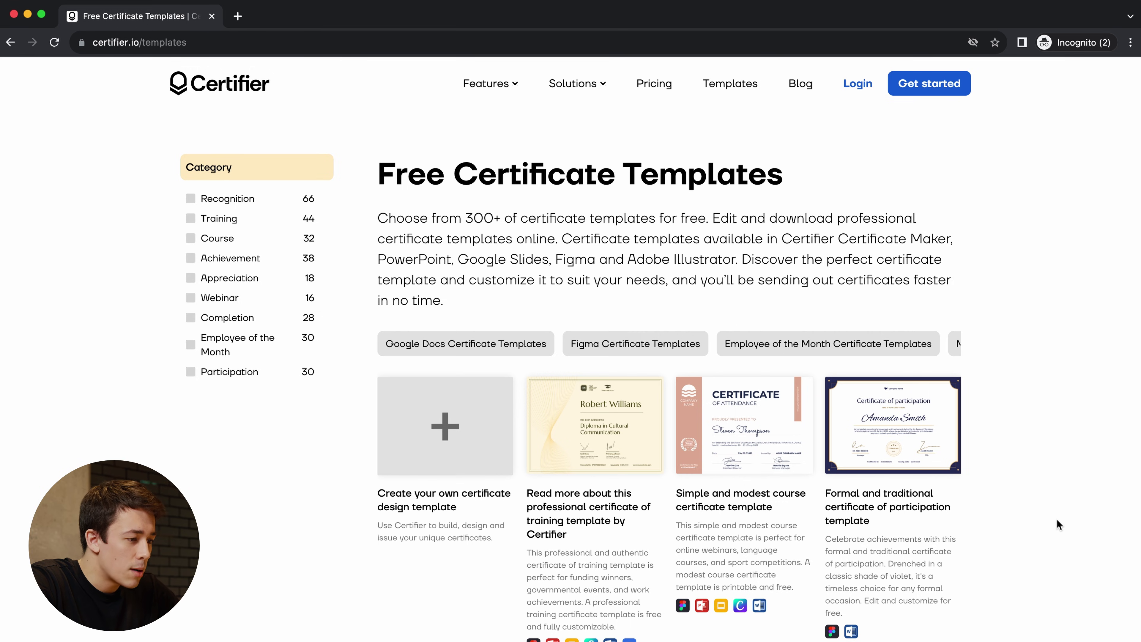
Filter to Microsoft Word Certificate Templates and open the Simple and classic recognition template.
{"action": "scroll", "coordinate": [864, 352], "scroll_direction": "right", "scroll_amount": 5}
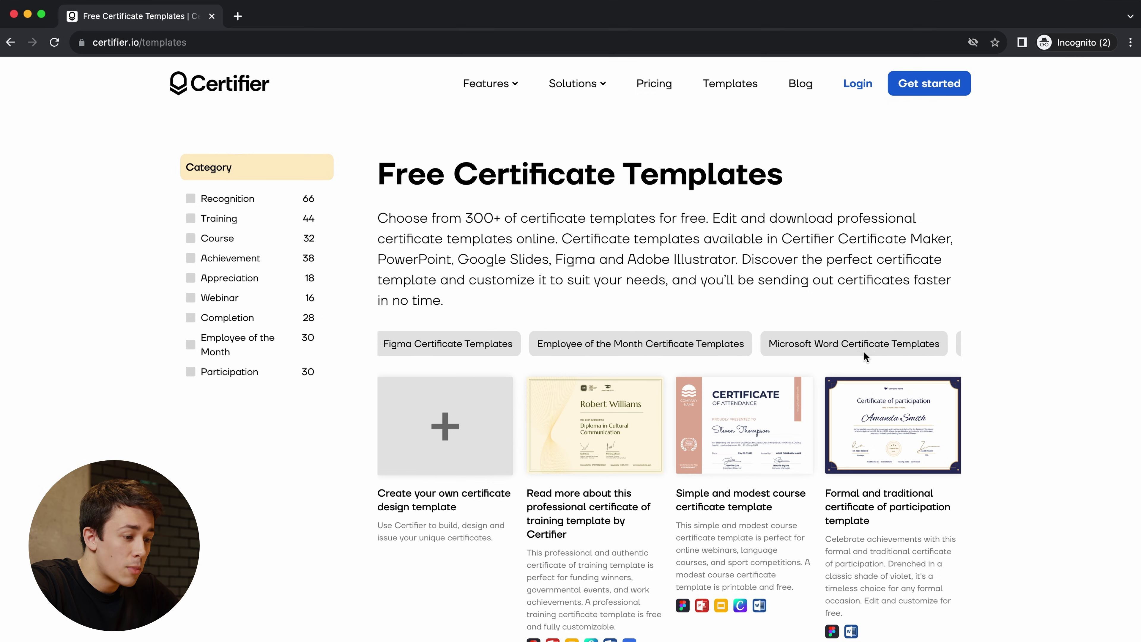
{"action": "left_click", "coordinate": [814, 345]}
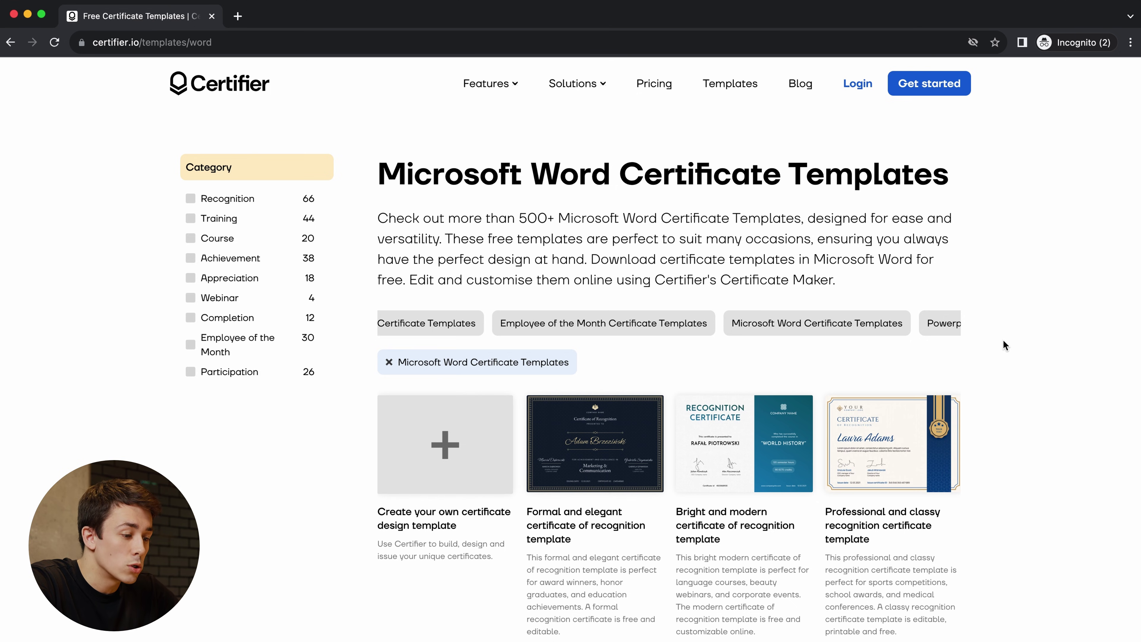
{"action": "scroll", "coordinate": [1003, 342], "scroll_direction": "down", "scroll_amount": 5}
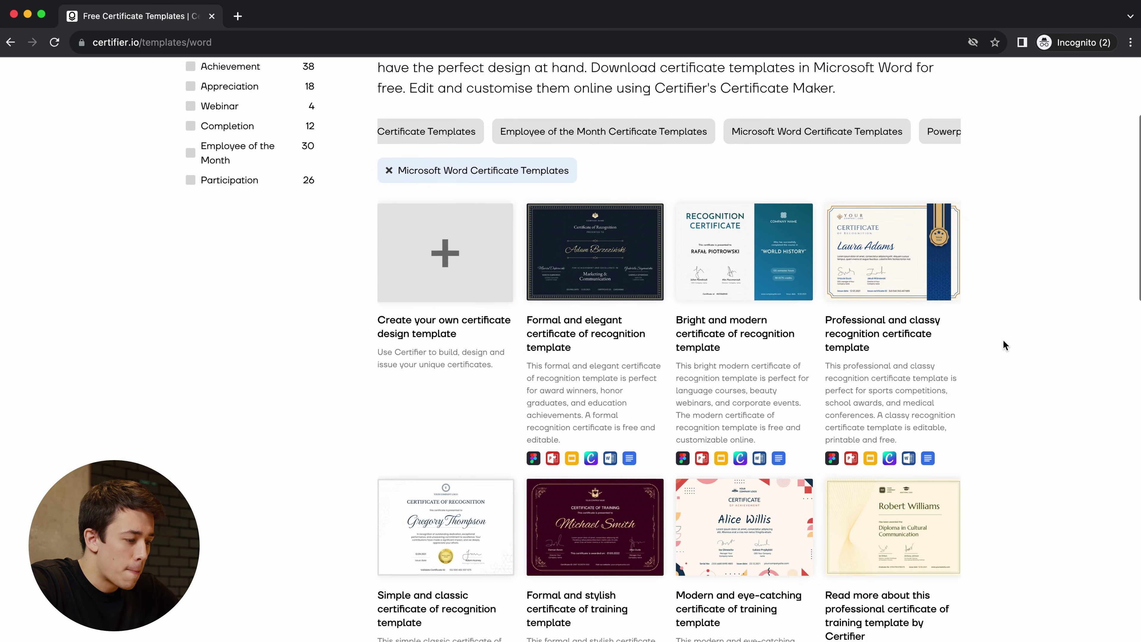
{"action": "scroll", "coordinate": [1002, 340], "scroll_direction": "down", "scroll_amount": 2}
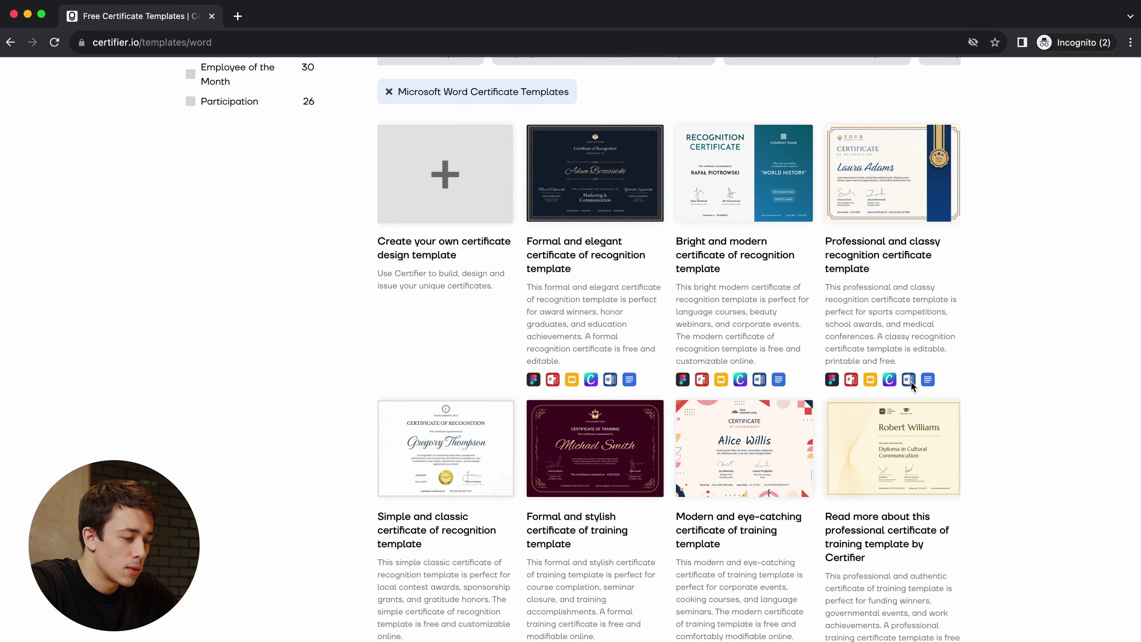
{"action": "scroll", "coordinate": [911, 381], "scroll_direction": "down", "scroll_amount": 1}
{"action": "left_click", "coordinate": [464, 410]}
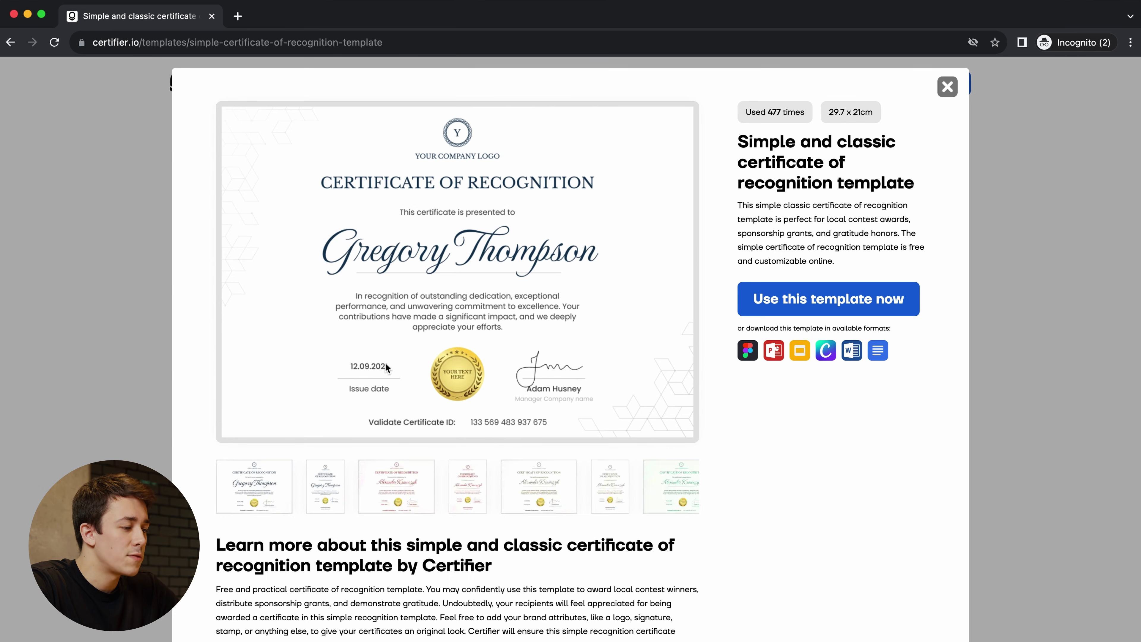
View the portrait and landscape versions, then download the template as Word.
{"action": "left_click", "coordinate": [333, 489]}
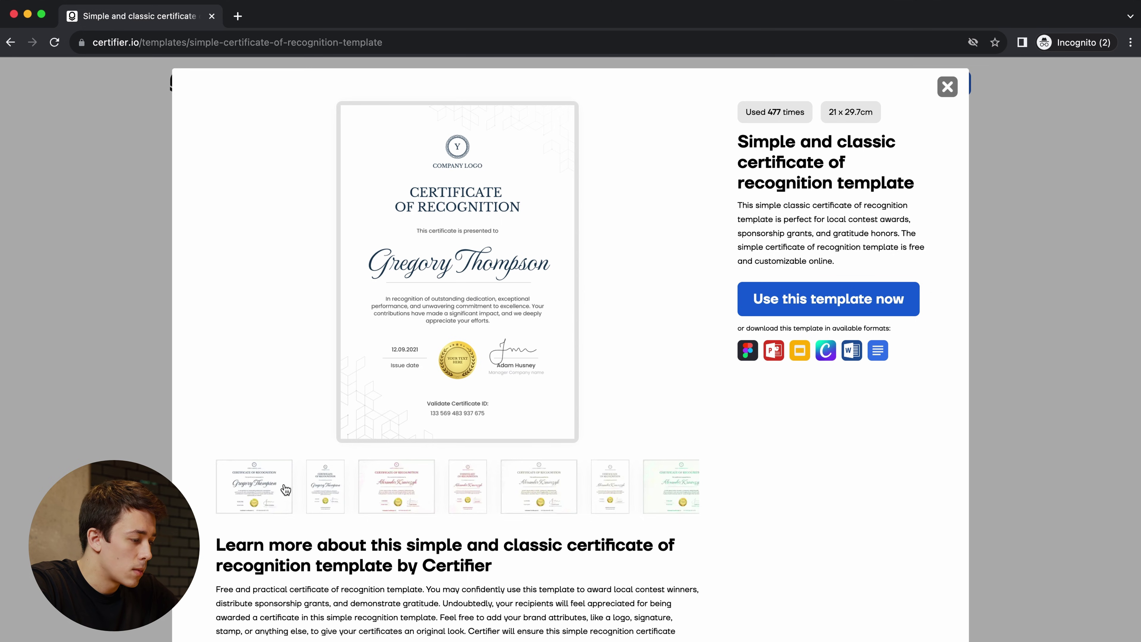
{"action": "left_click", "coordinate": [269, 490]}
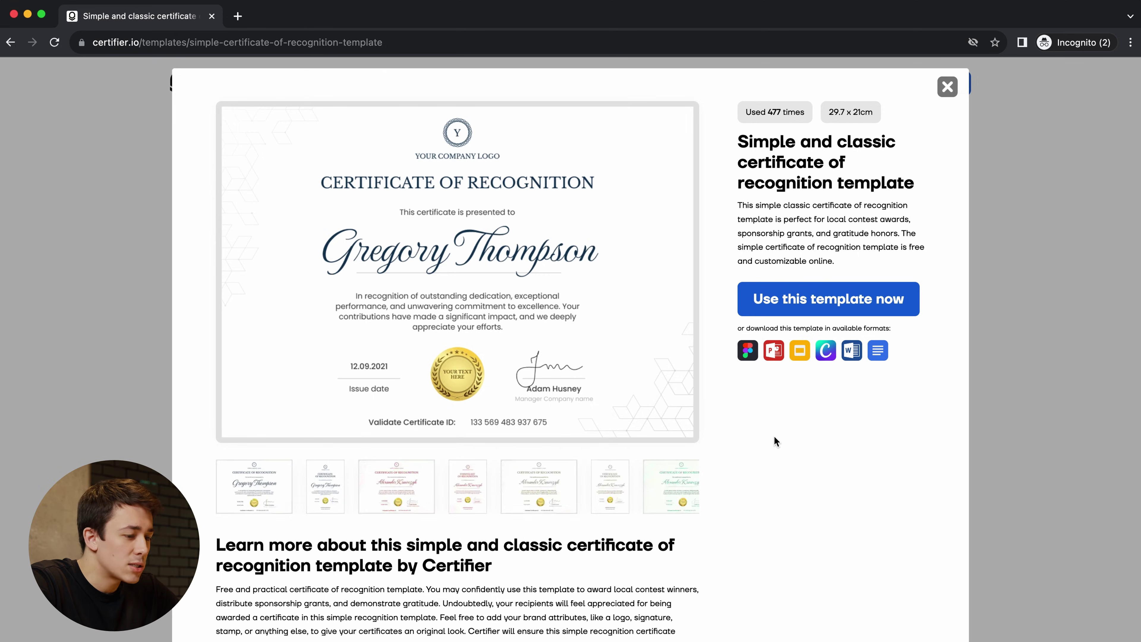
{"action": "left_click", "coordinate": [852, 350]}
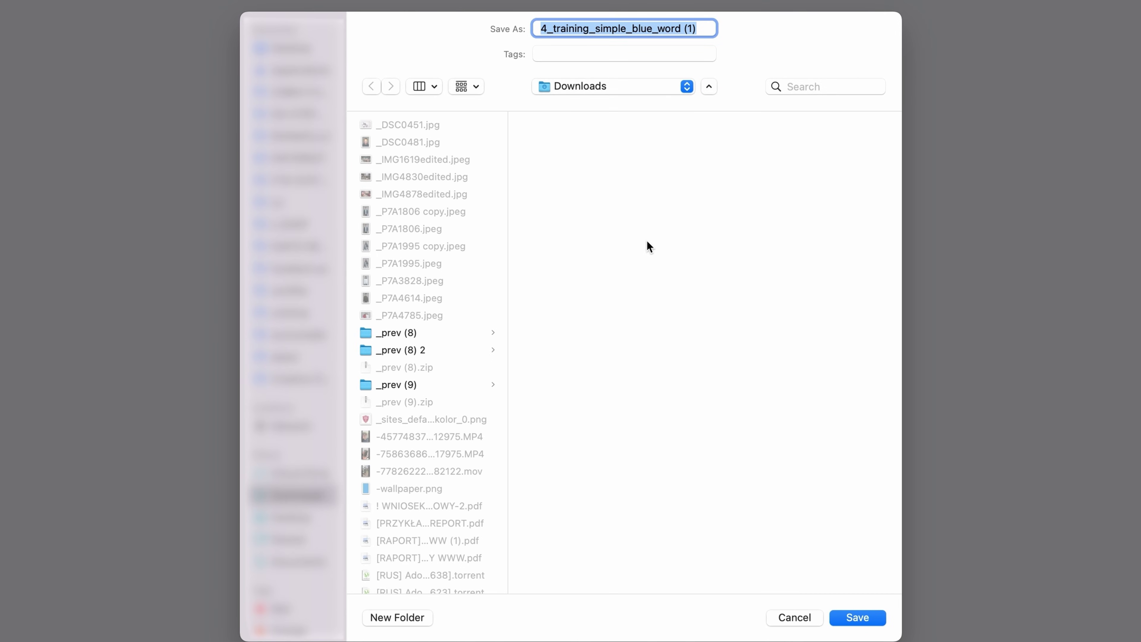
Save 4_training_simple_blue_word (1).zip to Downloads and show it in Finder.
{"action": "left_click", "coordinate": [856, 618]}
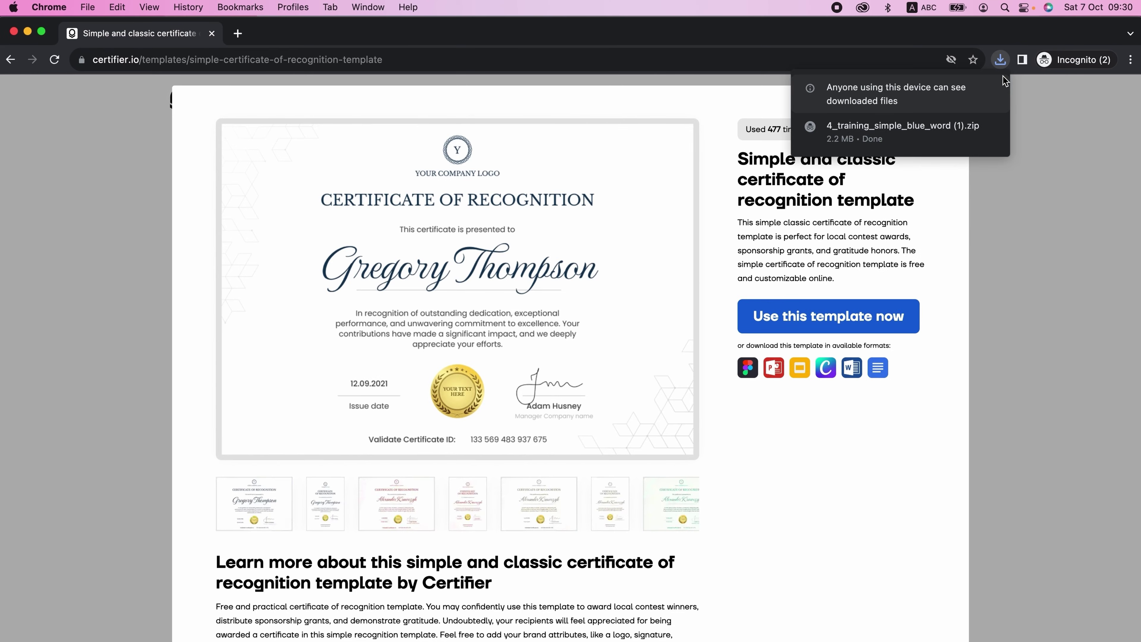
{"action": "left_click", "coordinate": [969, 128]}
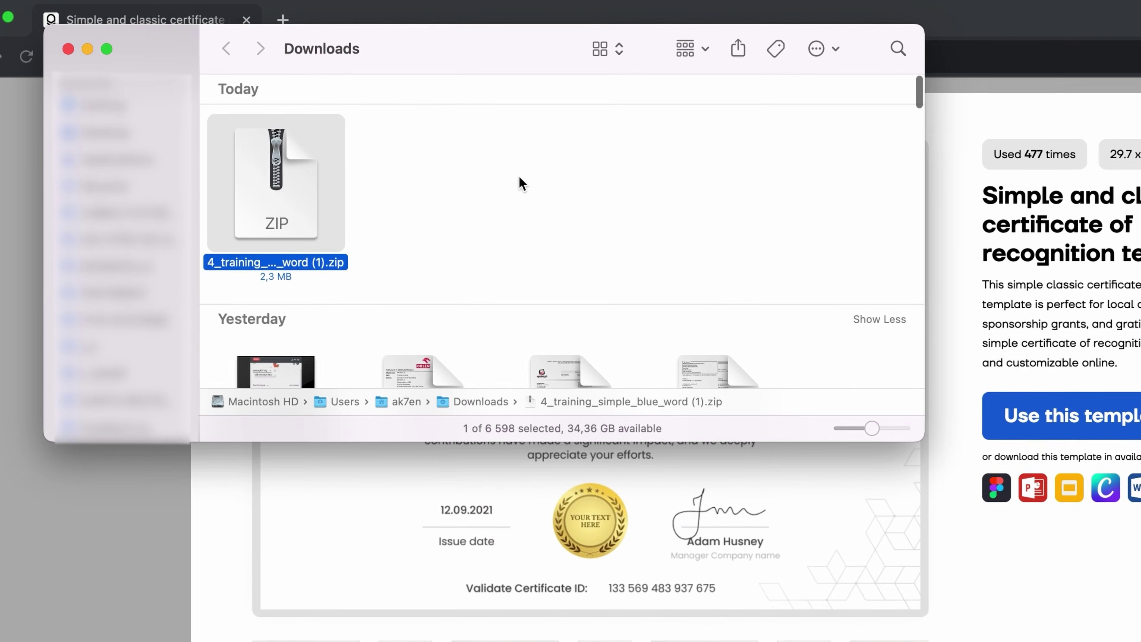
Extract the downloaded template zip and open its folder in an enlarged window.
{"action": "double_click", "coordinate": [283, 179]}
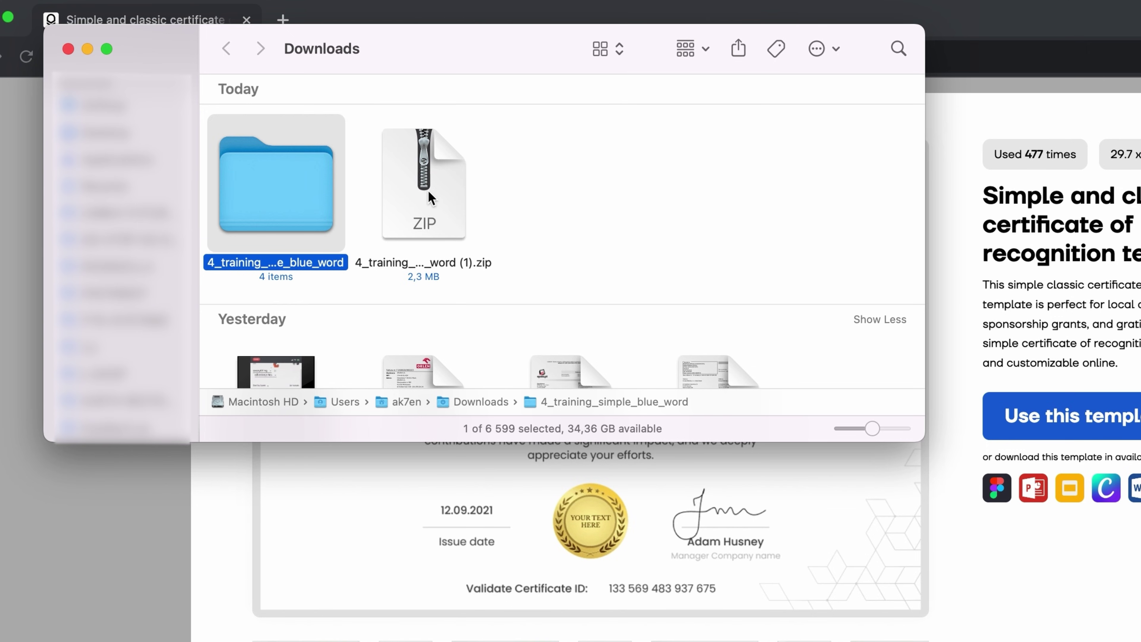
{"action": "double_click", "coordinate": [298, 197]}
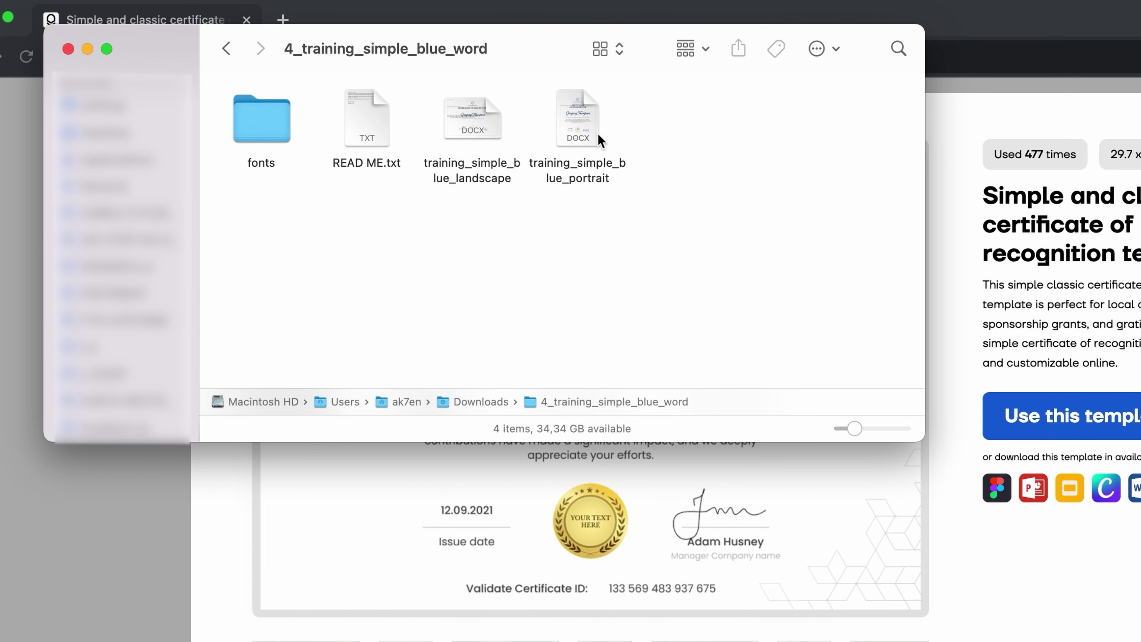
{"action": "double_click", "coordinate": [551, 44]}
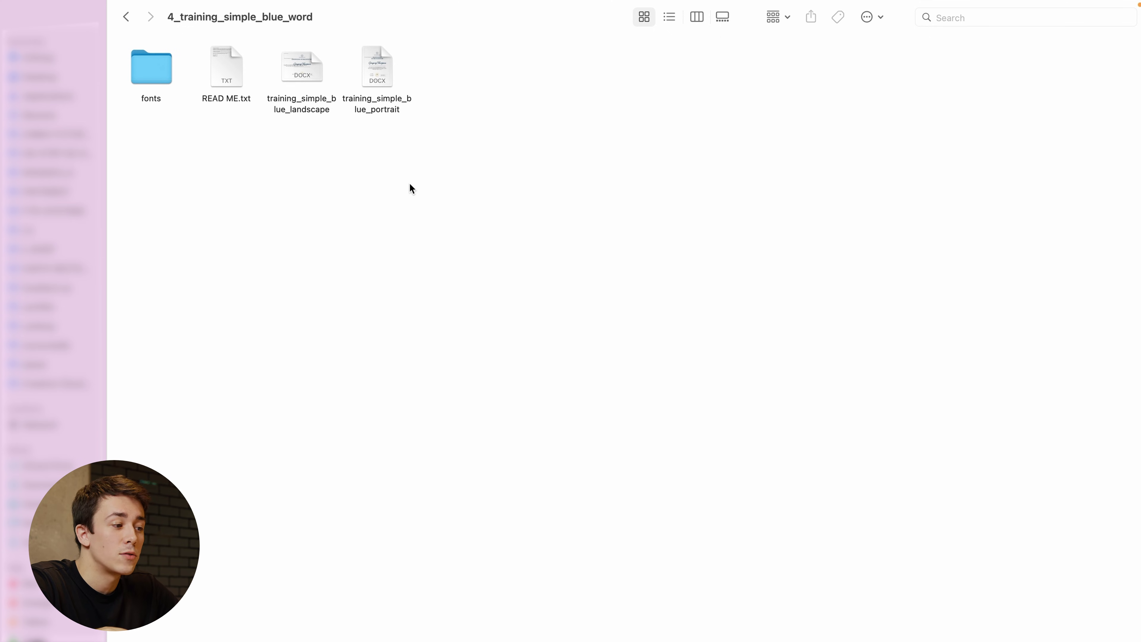
{"action": "key", "text": "ctrl+Left"}
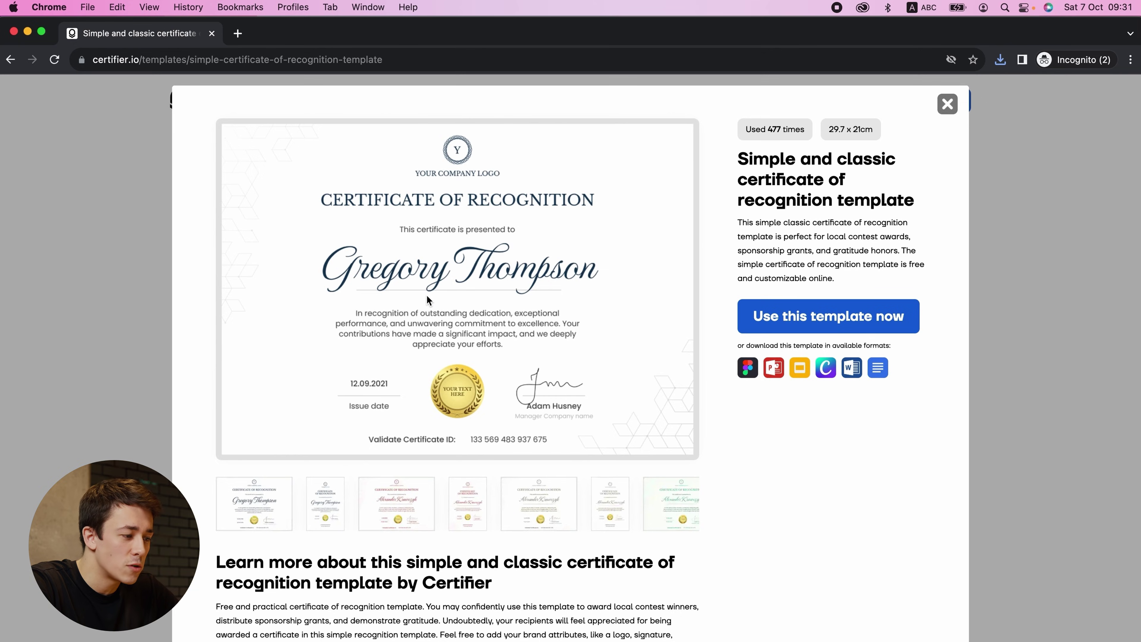
{"action": "key", "text": "ctrl+Right"}
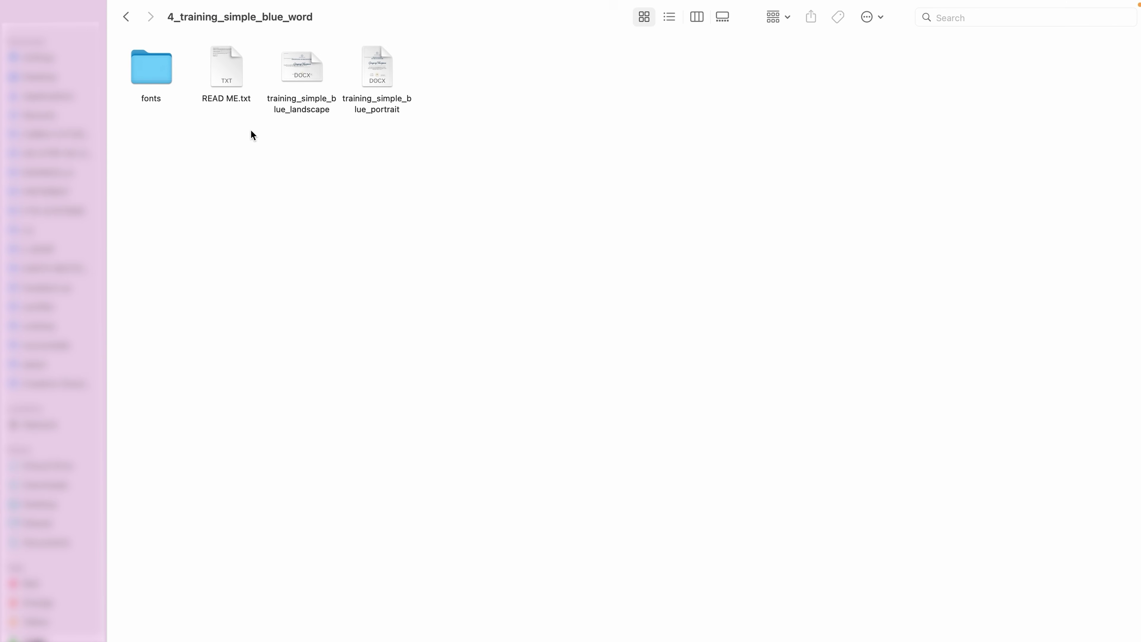
Open fonts > Libre_Baskerville and preview LibreBaskerville-Bold.ttf.
{"action": "double_click", "coordinate": [150, 69]}
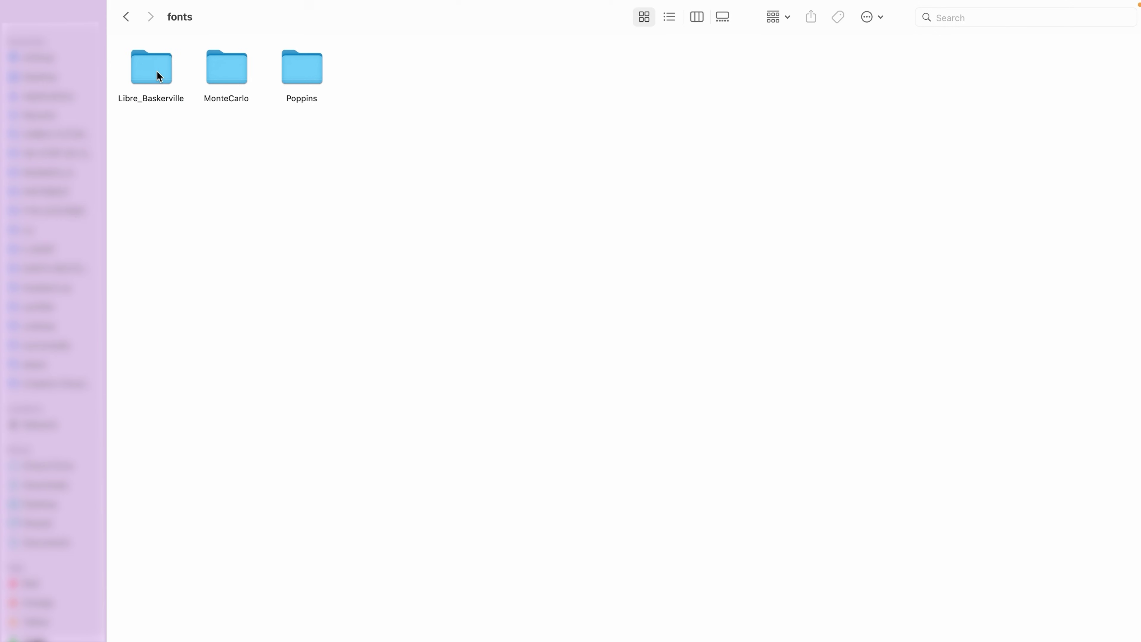
{"action": "double_click", "coordinate": [152, 60]}
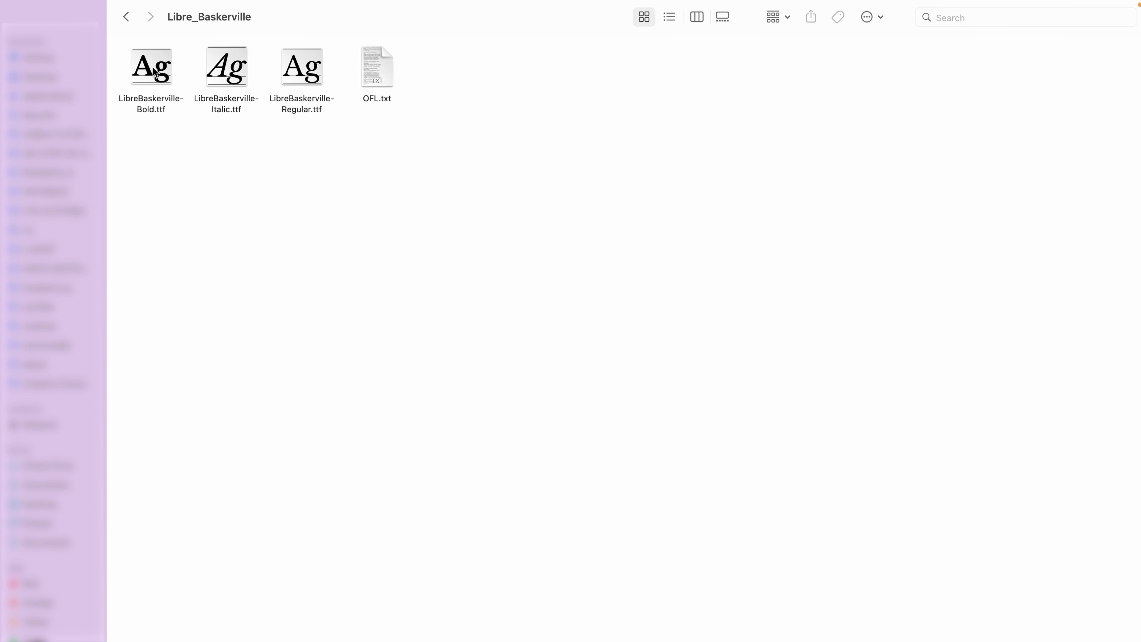
{"action": "double_click", "coordinate": [149, 69]}
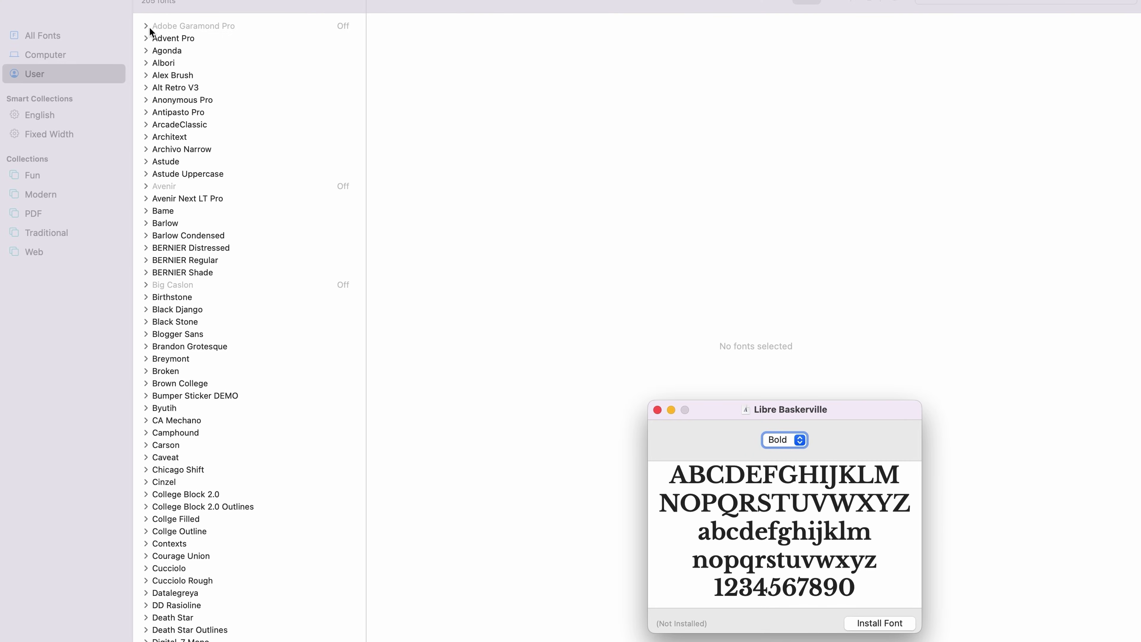
Install Libre Baskerville Bold and Italic, then the MonteCarlo script font.
{"action": "left_click", "coordinate": [874, 623]}
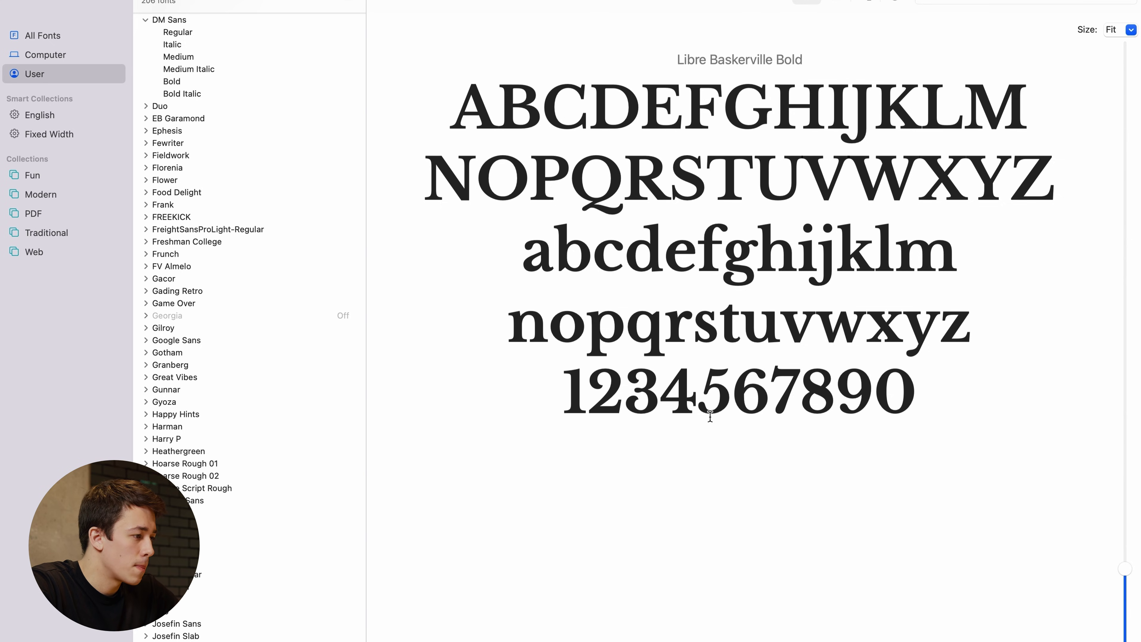
{"action": "key", "text": "ctrl+Right"}
{"action": "double_click", "coordinate": [248, 81]}
{"action": "left_click", "coordinate": [785, 340]}
{"action": "scroll", "coordinate": [785, 340], "scroll_direction": "up", "scroll_amount": 5}
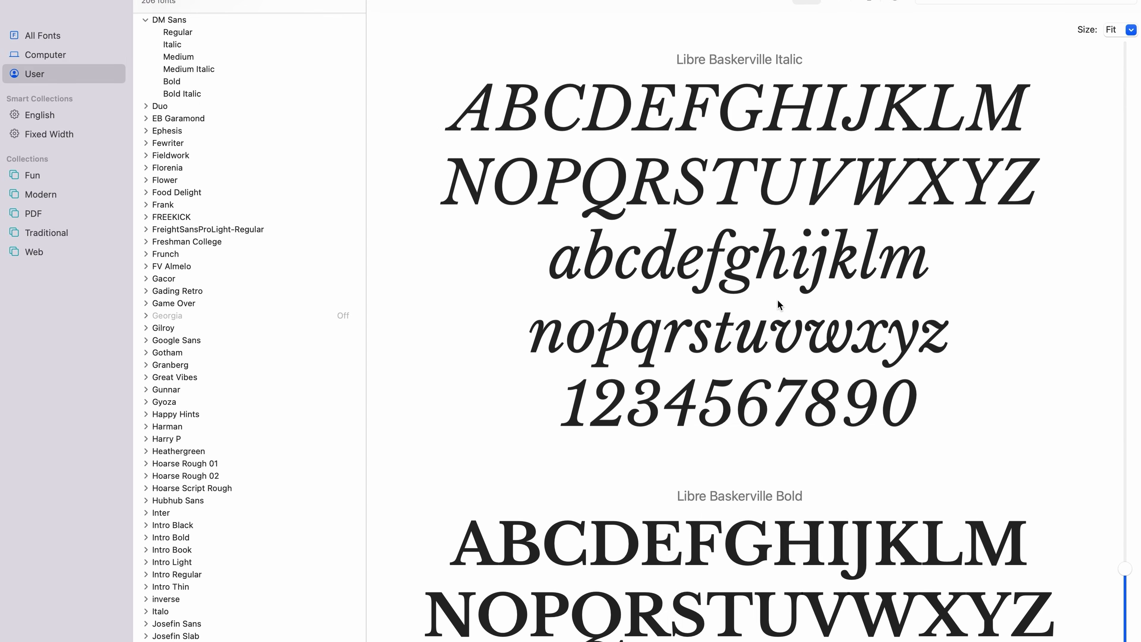
{"action": "left_click", "coordinate": [940, 271]}
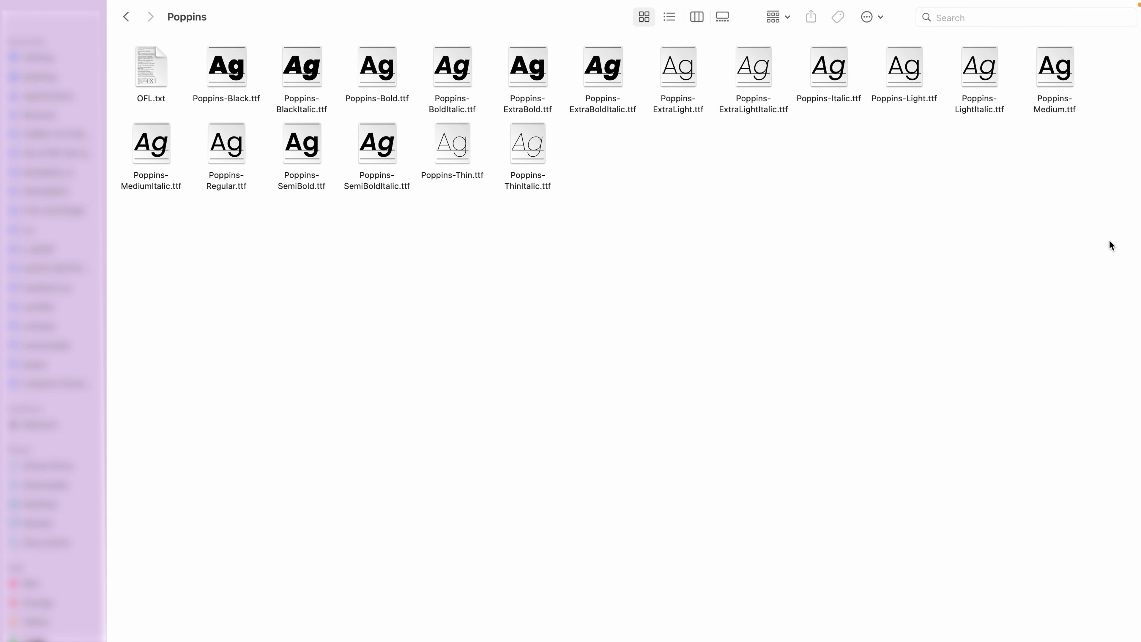
Install all Poppins font styles and preview Poppins Extralight.
{"action": "left_click_drag", "start_coordinate": [1108, 245], "coordinate": [165, 136]}
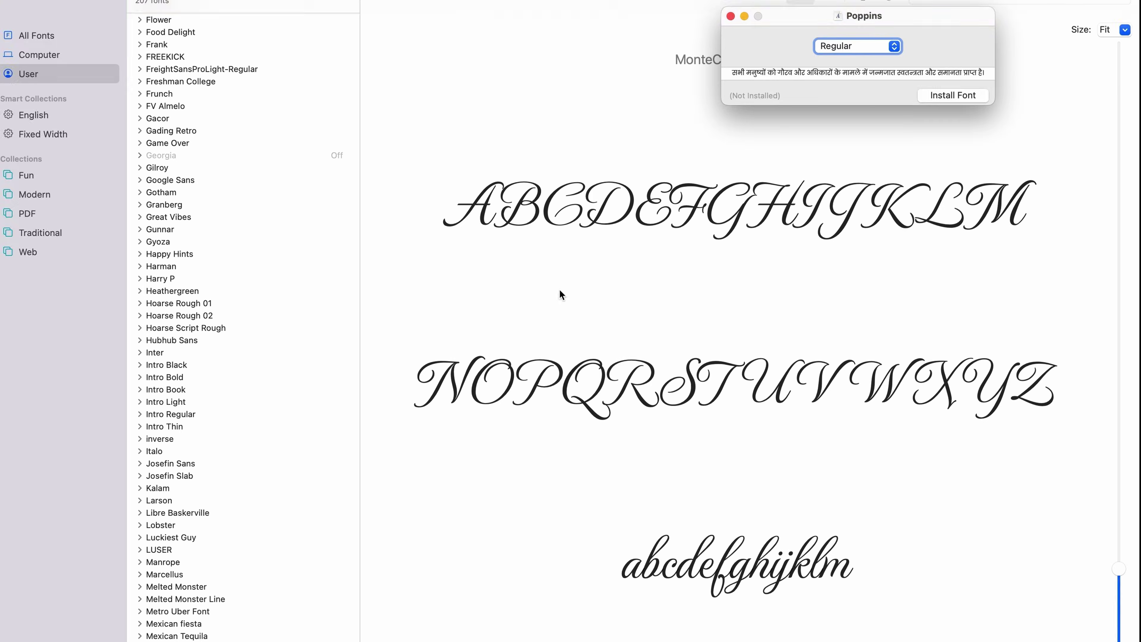
{"action": "left_click", "coordinate": [950, 95]}
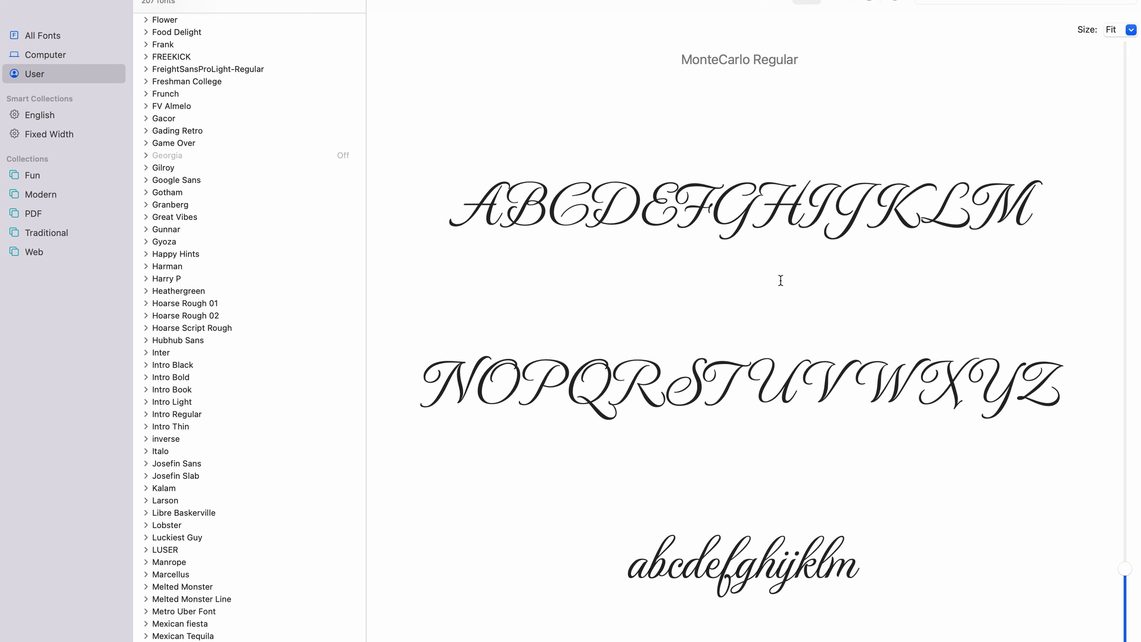
{"action": "scroll", "coordinate": [149, 522], "scroll_direction": "down", "scroll_amount": 5}
{"action": "left_click", "coordinate": [146, 507]}
{"action": "left_click", "coordinate": [193, 571]}
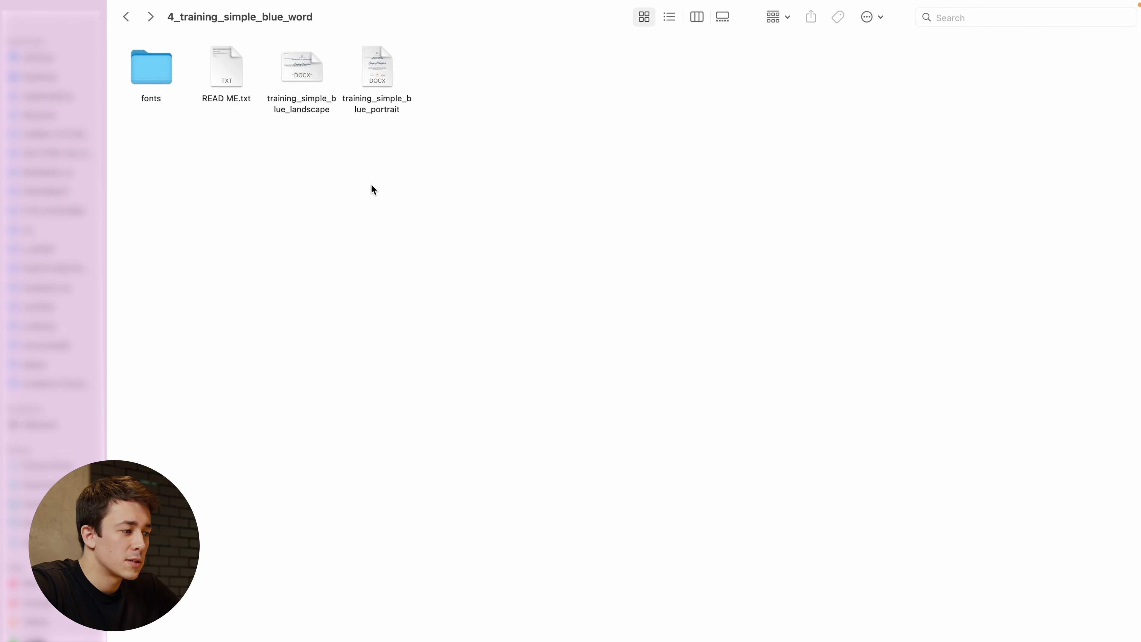
Open training_simple_blue_landscape.docx in Word, then return to the Certifier page.
{"action": "left_click", "coordinate": [306, 66]}
{"action": "double_click", "coordinate": [306, 66]}
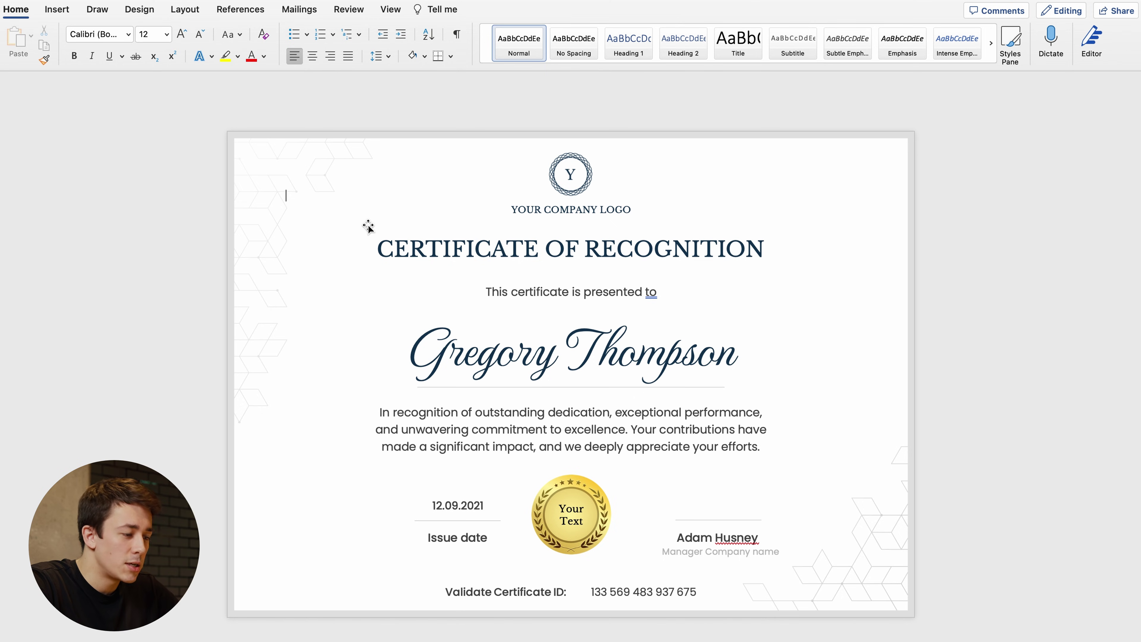
{"action": "key", "text": "ctrl+Left"}
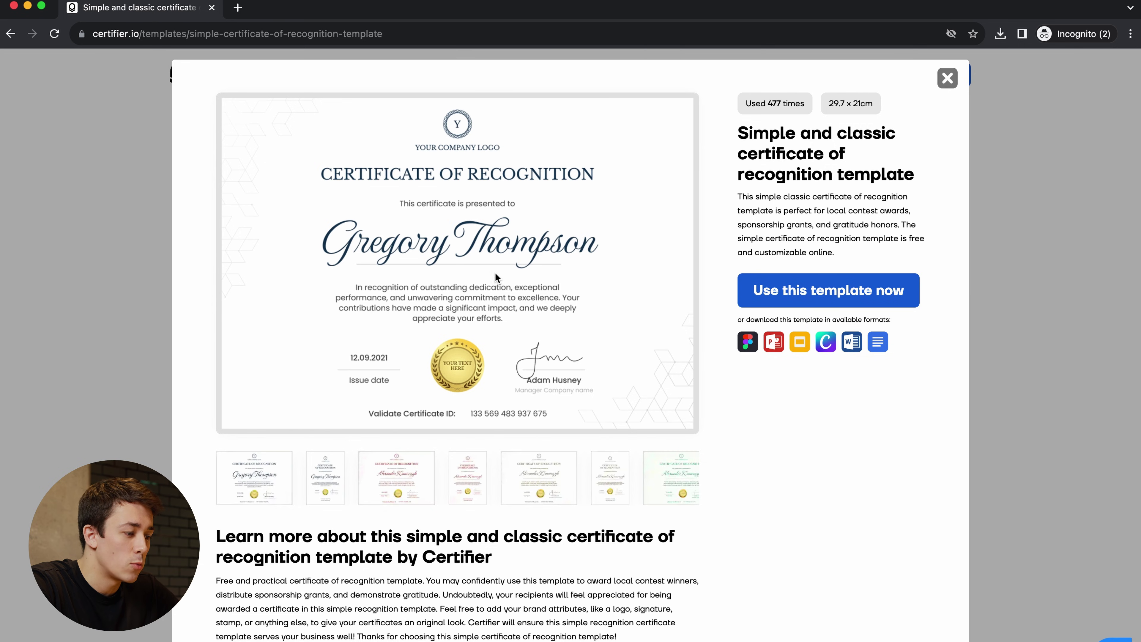
Return to the training_simple_blue_landscape certificate in Word.
{"action": "key", "text": "ctrl+Right"}
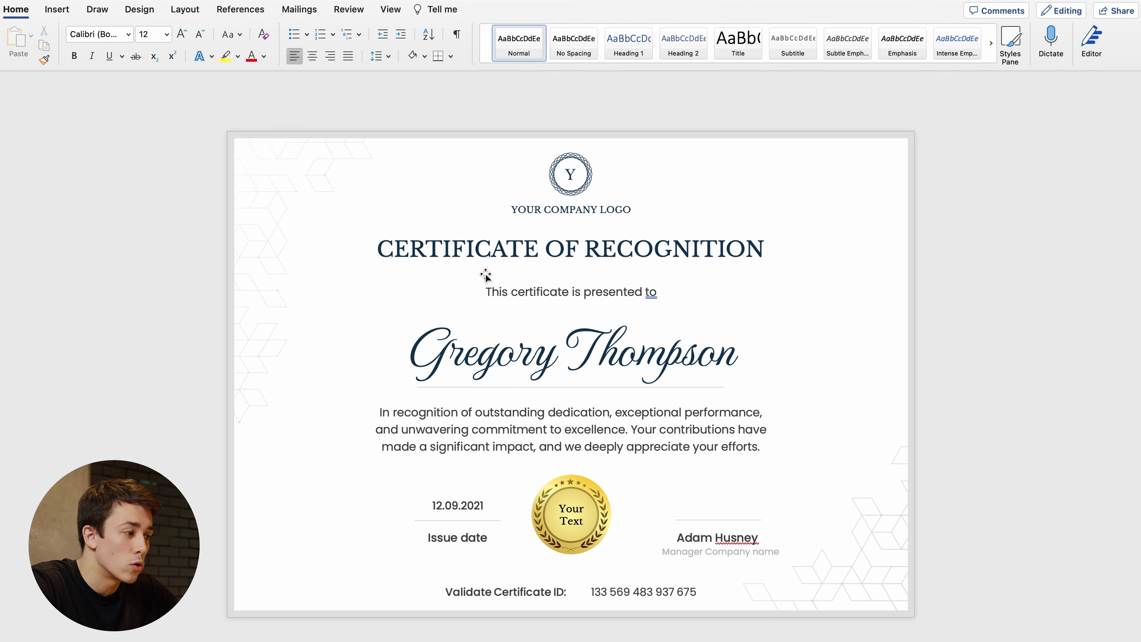
Confirm the page setup as A4 (210 × 297 mm) in landscape orientation.
{"action": "mouse_move", "coordinate": [136, 4]}
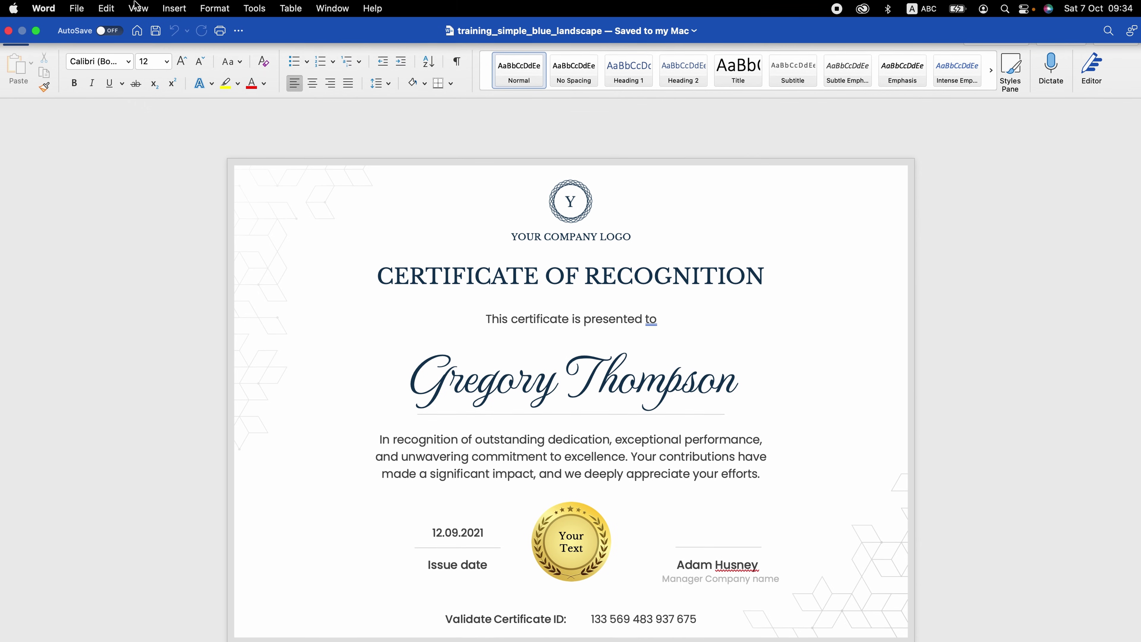
{"action": "left_click", "coordinate": [76, 8]}
{"action": "left_click", "coordinate": [385, 297]}
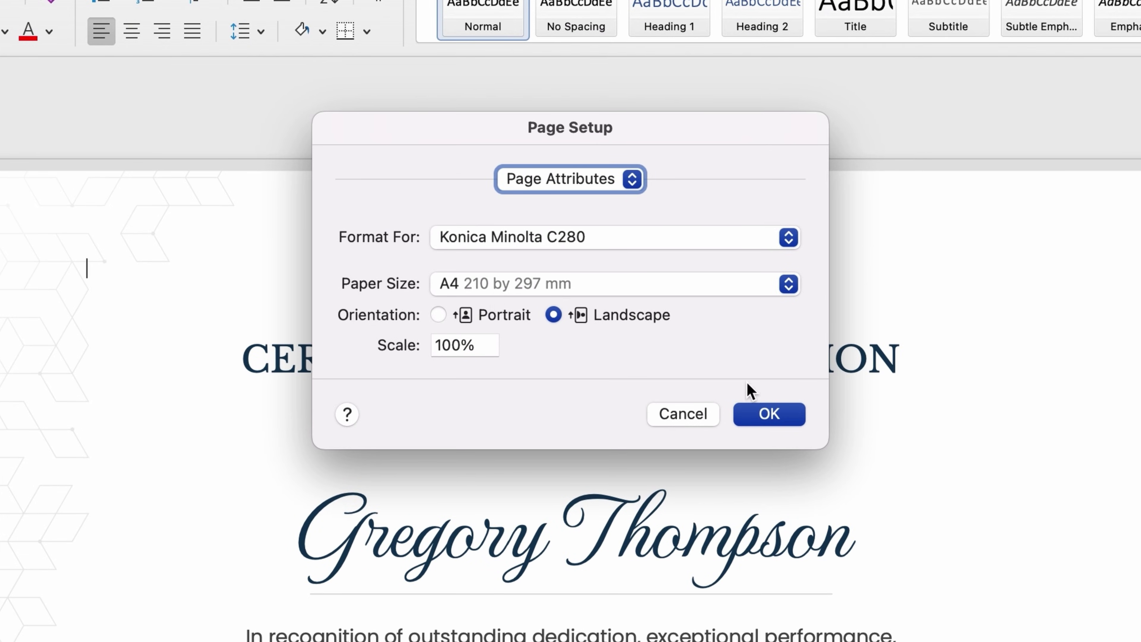
{"action": "left_click", "coordinate": [769, 414]}
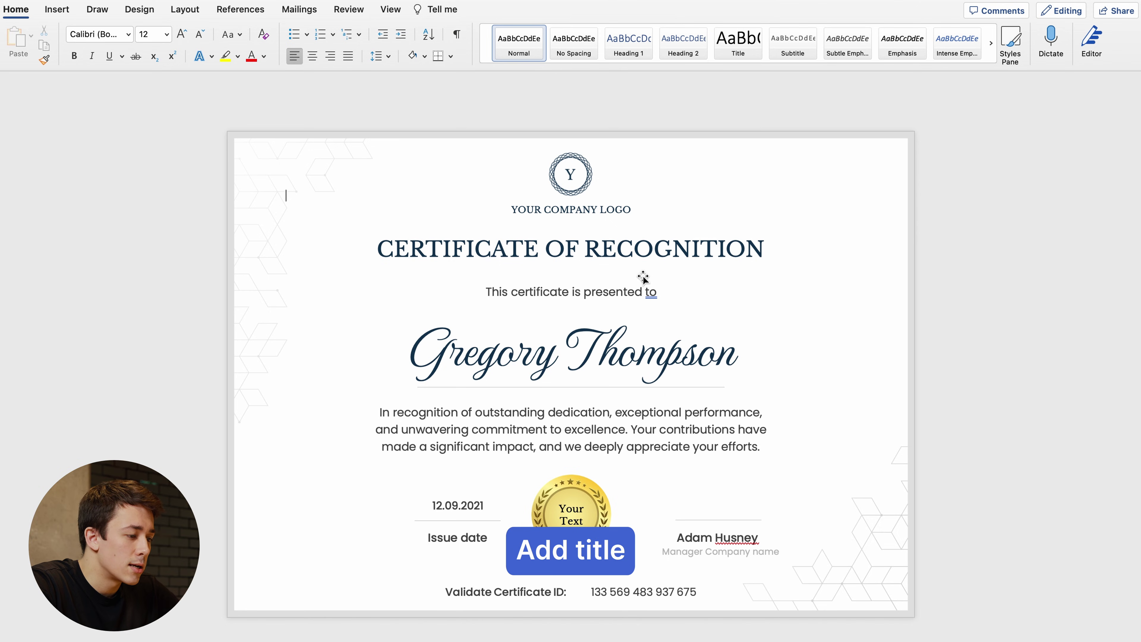
Replace RECOGNITION in the title with ACHIEVEMENT.
{"action": "left_click", "coordinate": [638, 252]}
{"action": "double_click", "coordinate": [641, 252]}
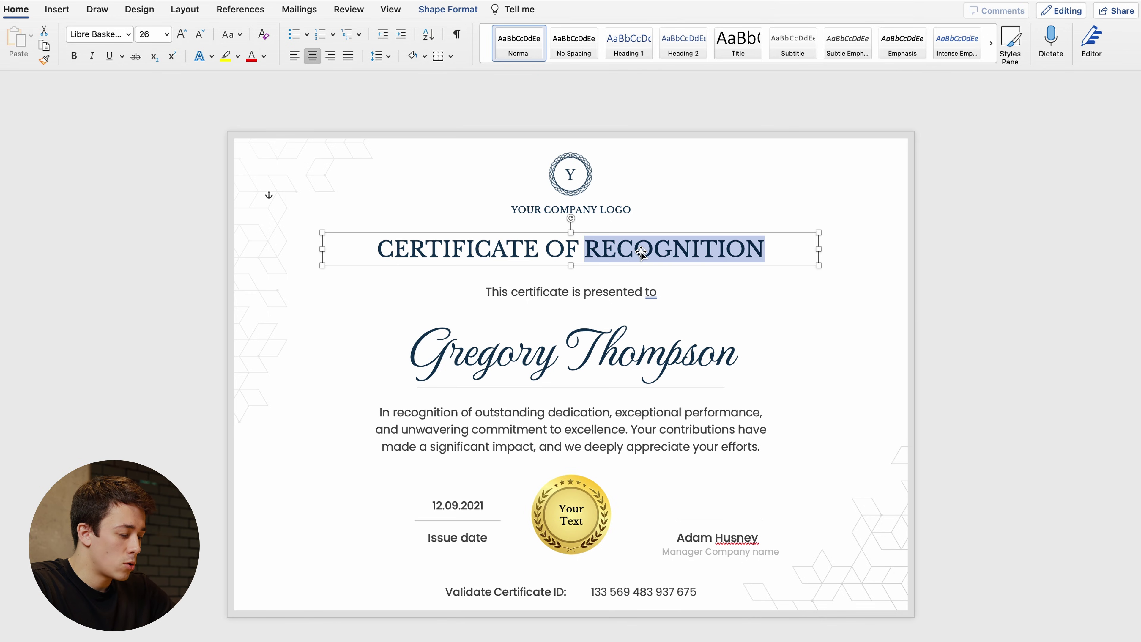
{"action": "type", "text": "ACHIEVEMENT"}
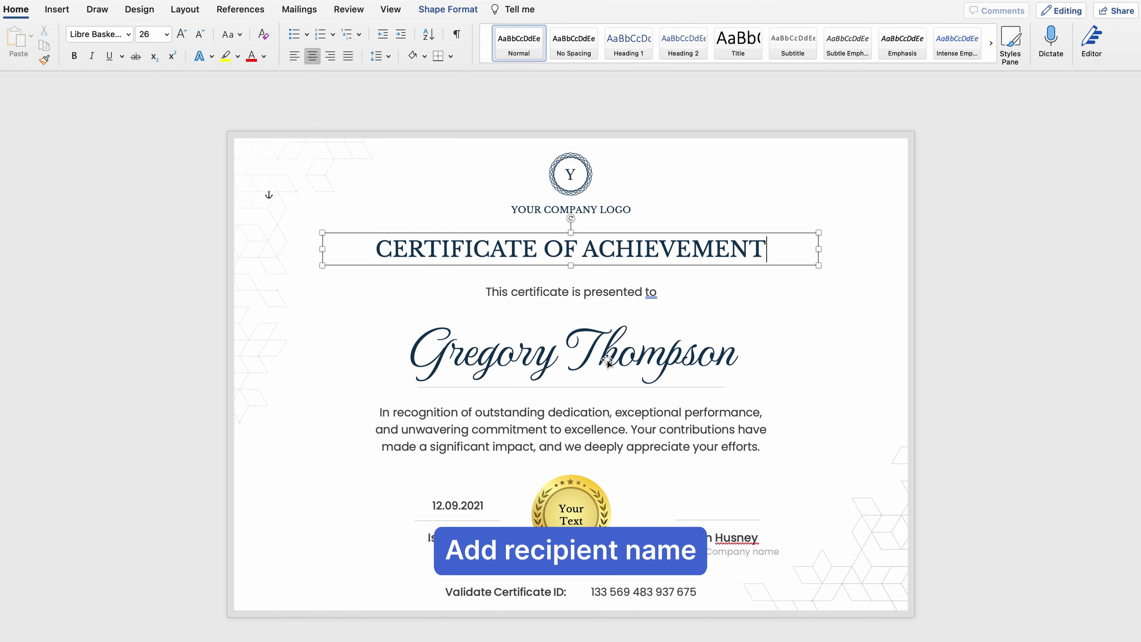
Replace the sample recipient name with the new recipient's name.
{"action": "left_click", "coordinate": [582, 361]}
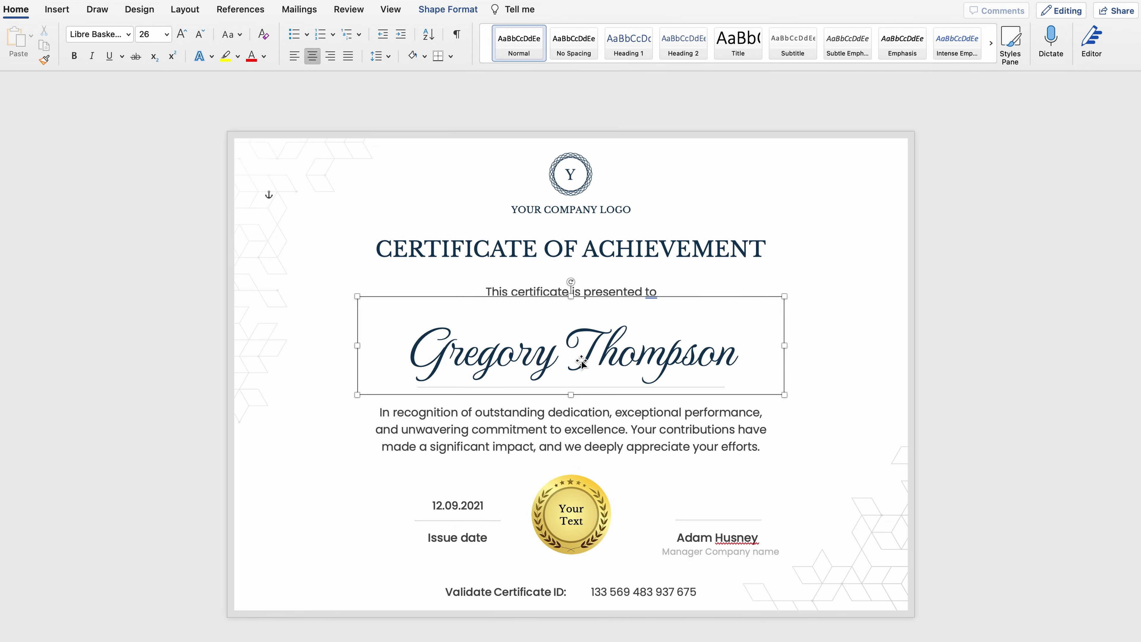
{"action": "left_click", "coordinate": [598, 358]}
{"action": "triple_click", "coordinate": [598, 359]}
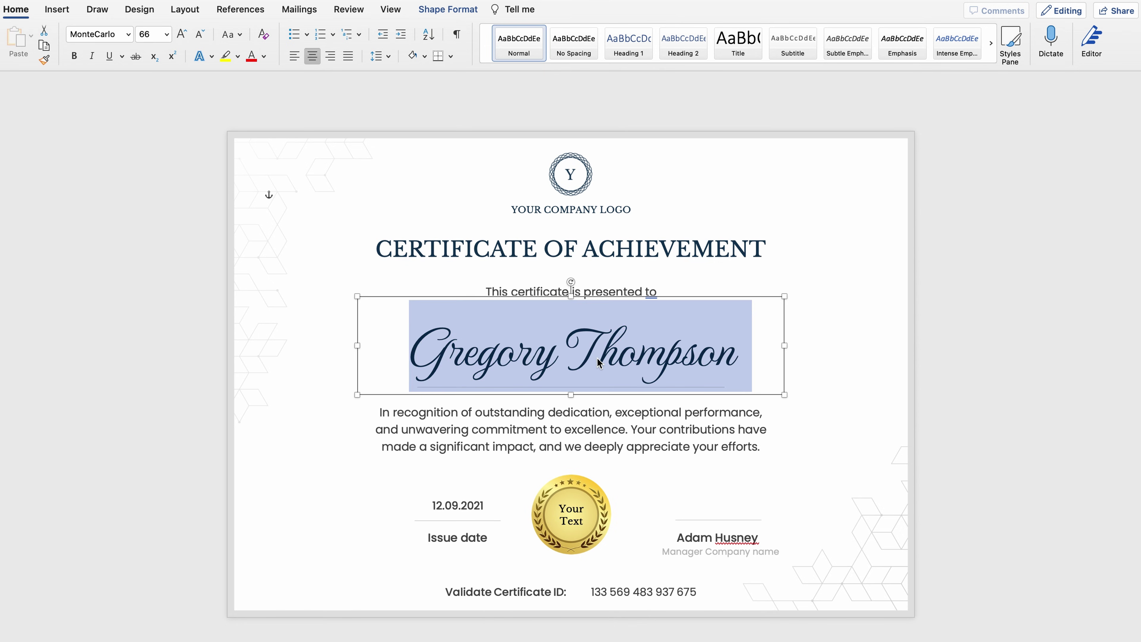
{"action": "type", "text": "J"}
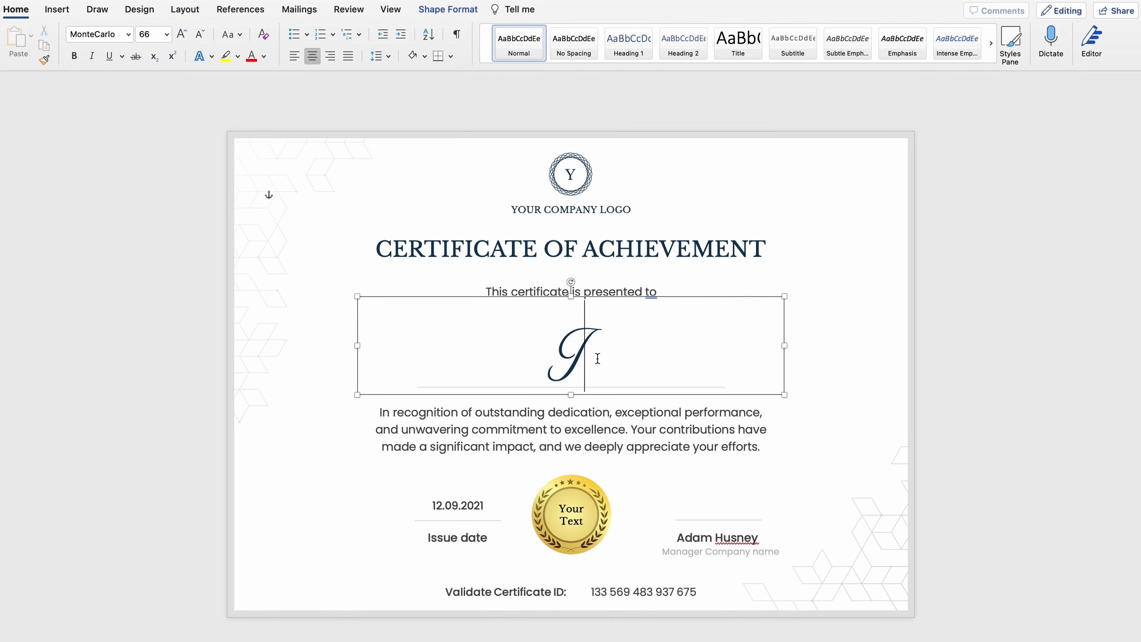
{"action": "type", "text": "ohn Doe"}
{"action": "left_click", "coordinate": [822, 335]}
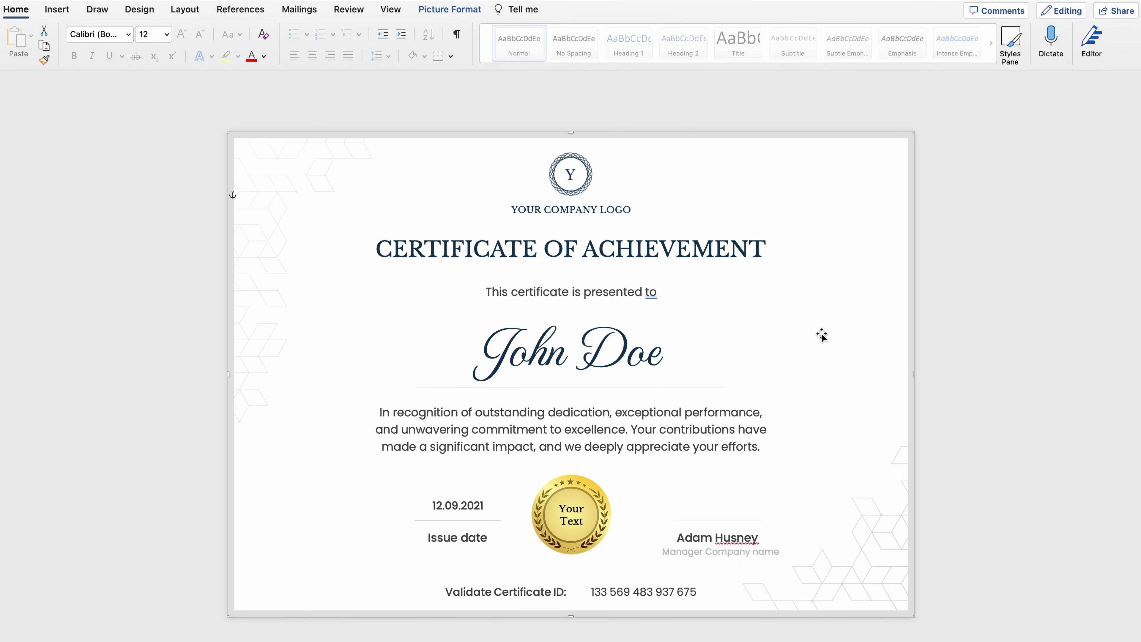
Enlarge the recipient name to 80 pt, passing through 72 pt first.
{"action": "left_click", "coordinate": [583, 352]}
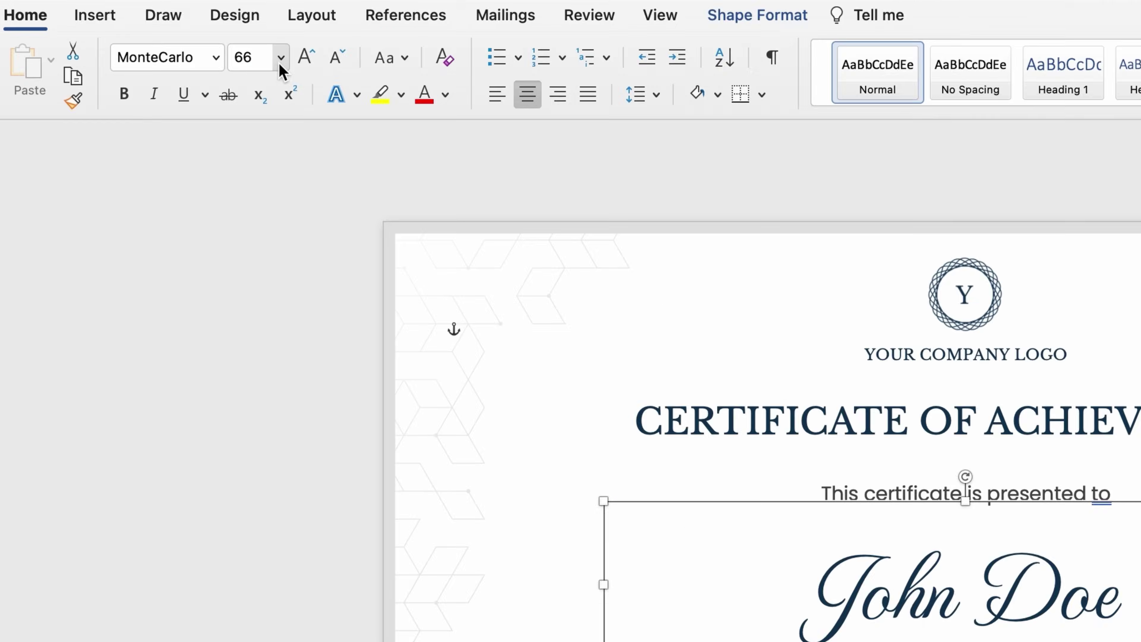
{"action": "left_click", "coordinate": [283, 59]}
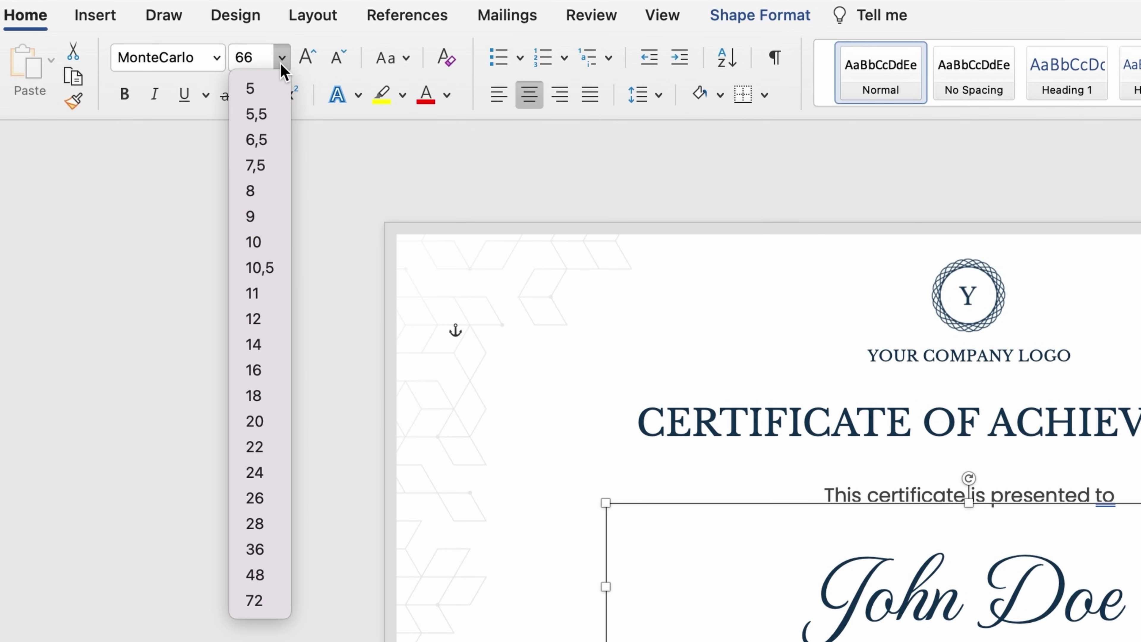
{"action": "left_click", "coordinate": [255, 605]}
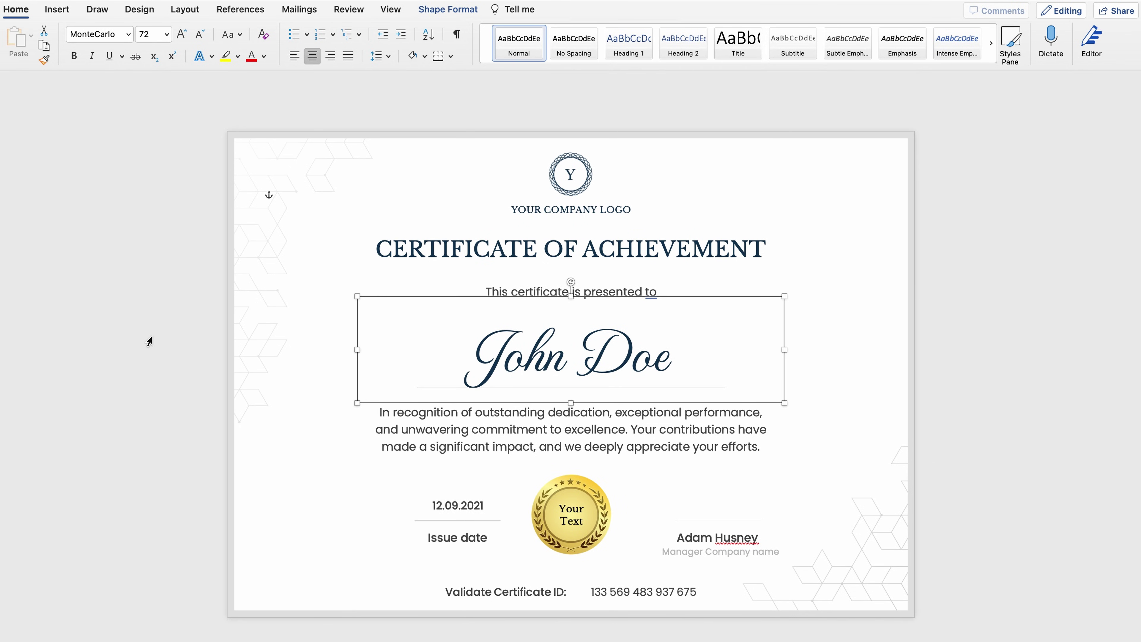
{"action": "left_click", "coordinate": [151, 35]}
{"action": "key", "text": "Return"}
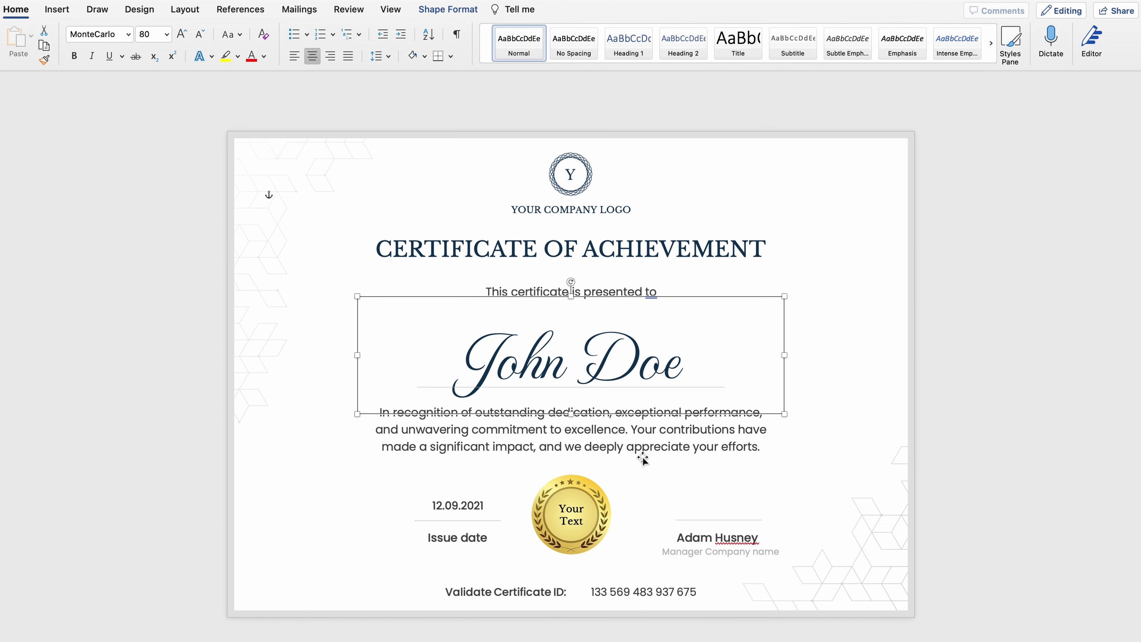
Delete the description's closing sentence about contributions and efforts.
{"action": "left_click", "coordinate": [615, 432]}
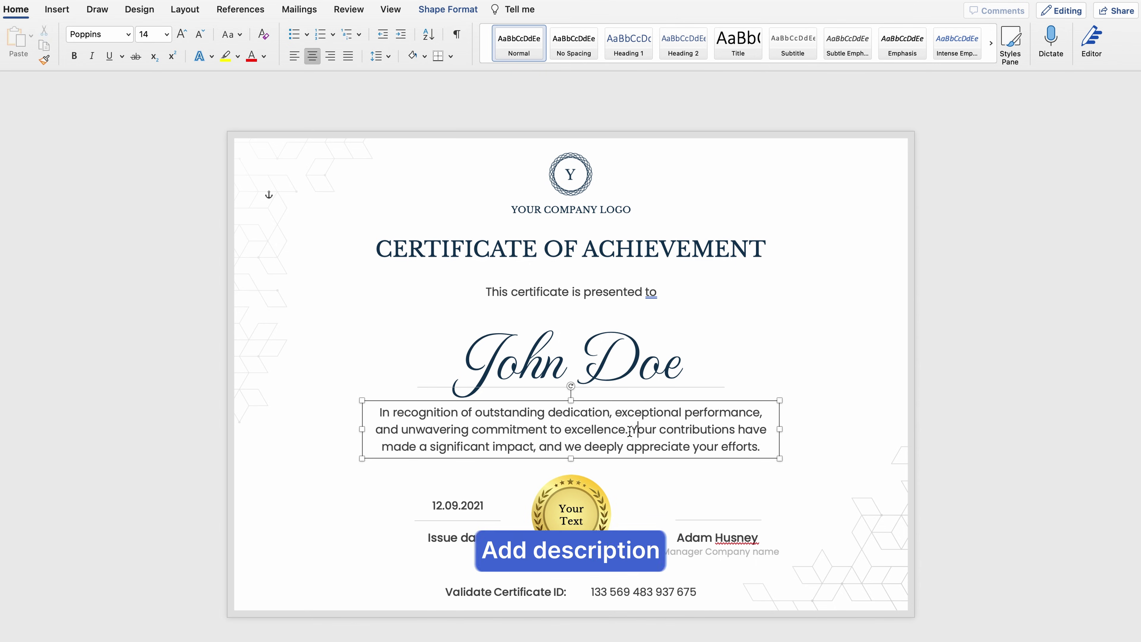
{"action": "left_click_drag", "start_coordinate": [632, 429], "coordinate": [767, 449]}
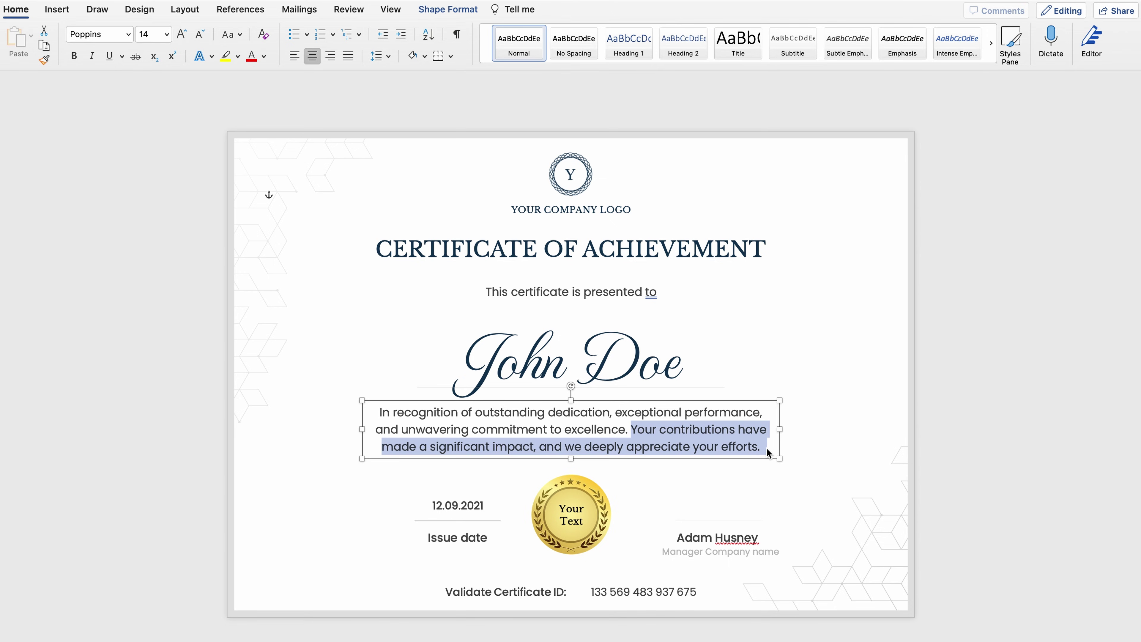
{"action": "key", "text": "BackSpace"}
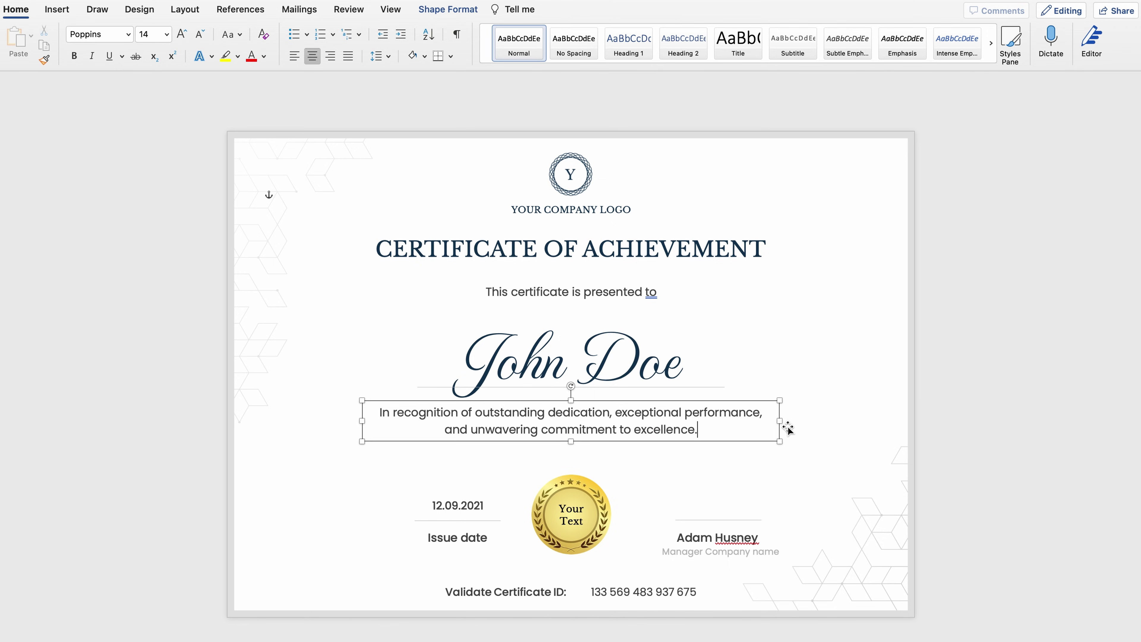
{"action": "left_click", "coordinate": [809, 404]}
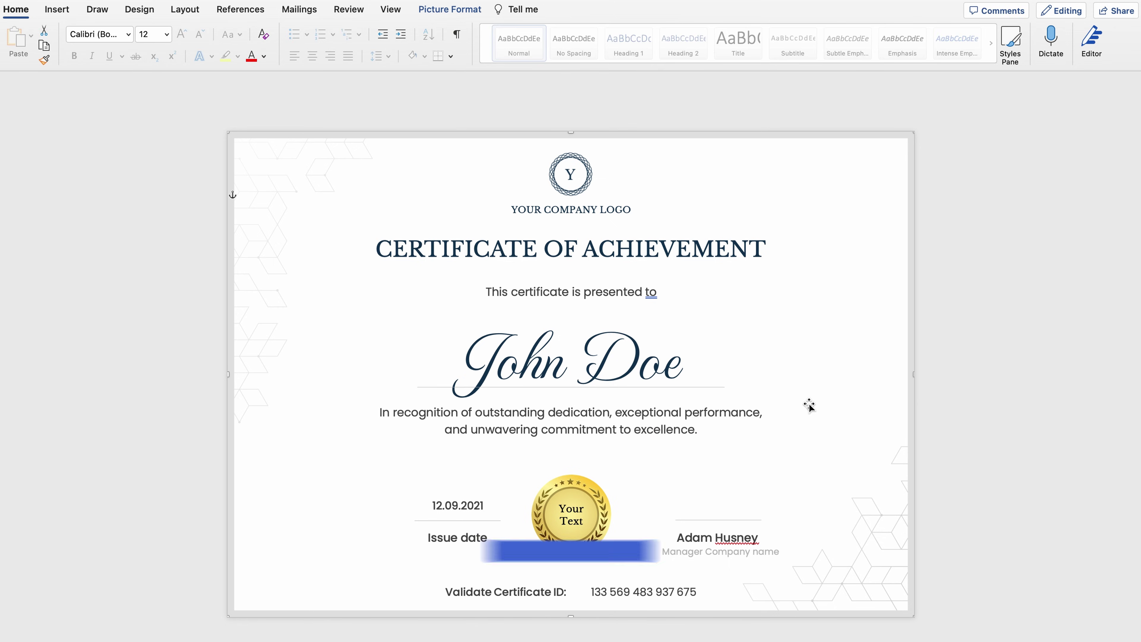
Change the issue date's year from 2021 to 2023, giving 12.09.2023.
{"action": "left_click", "coordinate": [469, 506]}
{"action": "double_click", "coordinate": [465, 506]}
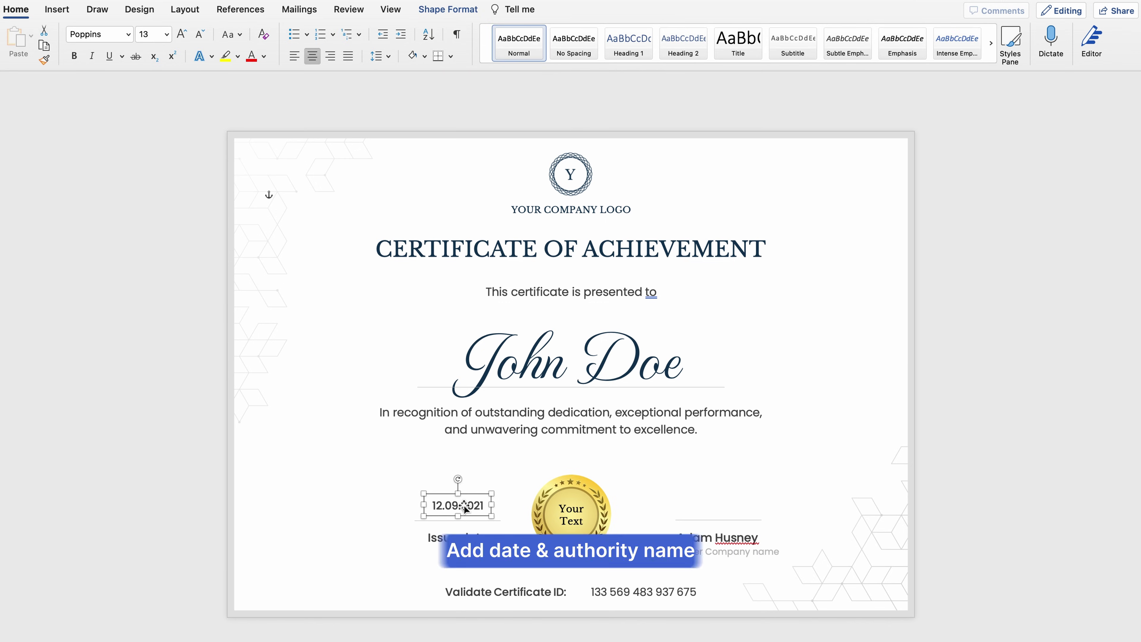
{"action": "key", "text": "Right"}
{"action": "key", "text": "BackSpace"}
{"action": "type", "text": "3"}
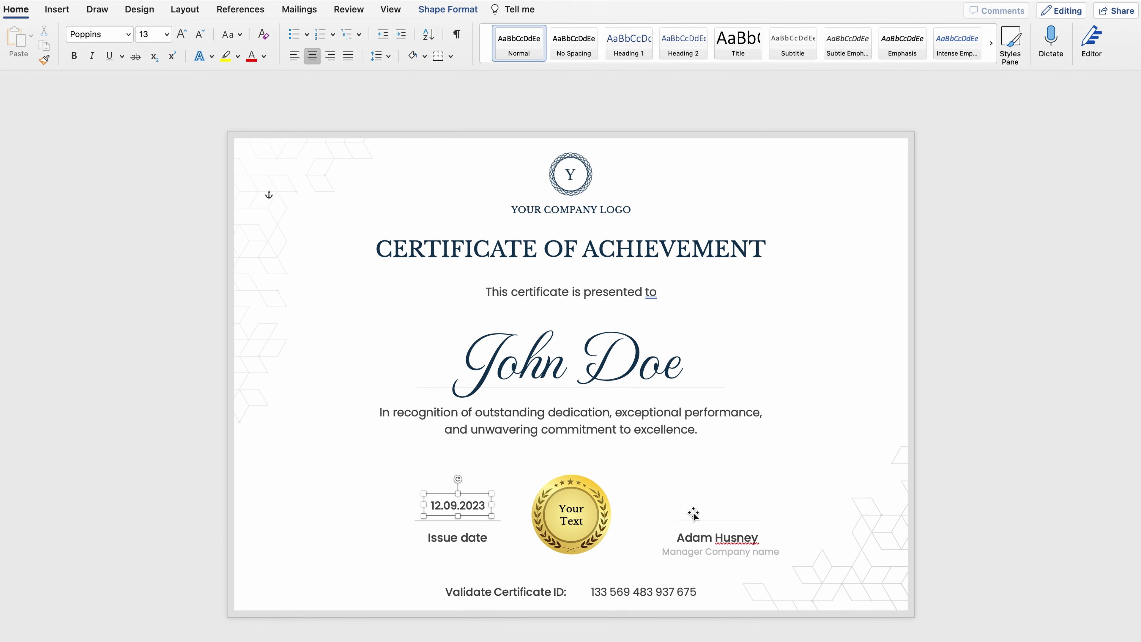
Replace the sample signer's name with the new signatory's full name.
{"action": "left_click", "coordinate": [697, 537]}
{"action": "double_click", "coordinate": [710, 538]}
{"action": "left_click", "coordinate": [684, 544]}
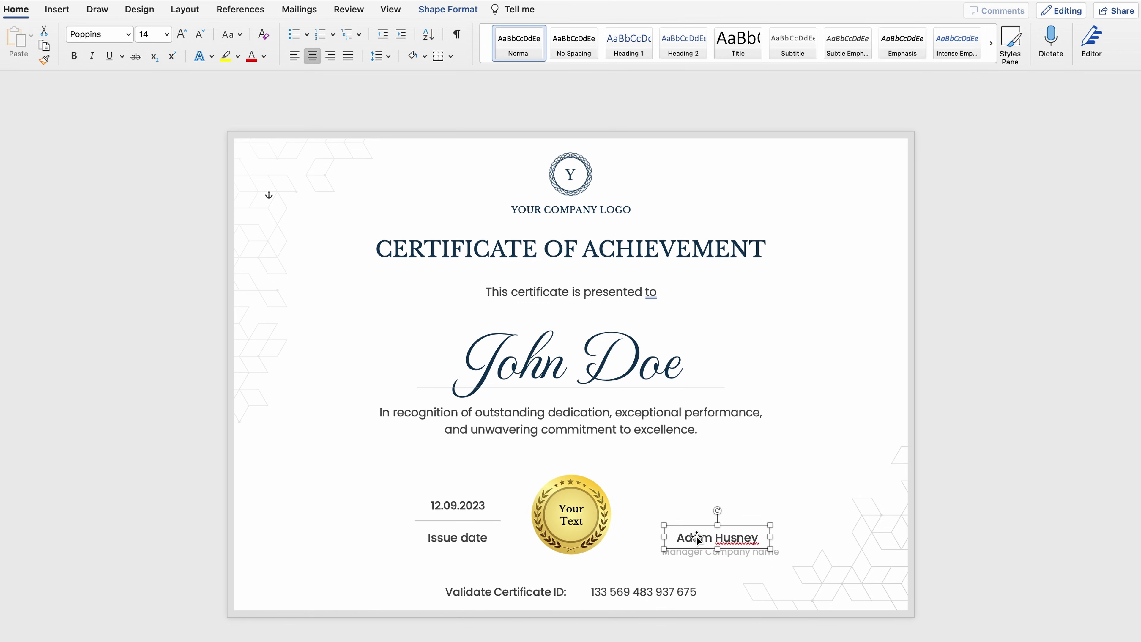
{"action": "double_click", "coordinate": [709, 538]}
{"action": "left_click", "coordinate": [764, 538], "text": "shift"}
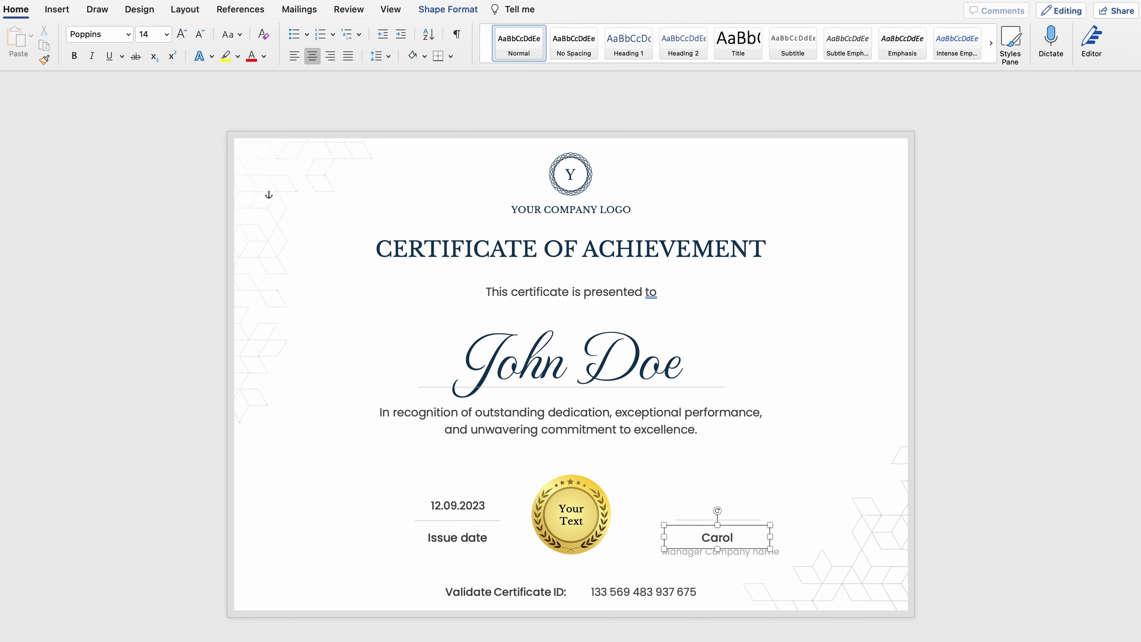
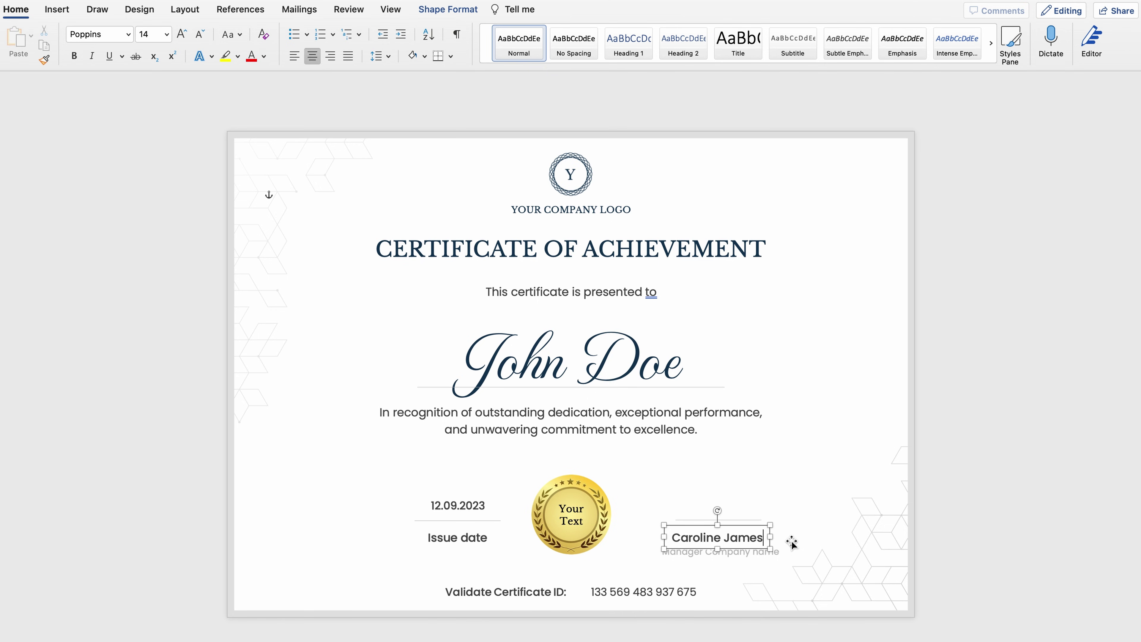
{"action": "left_click", "coordinate": [792, 543]}
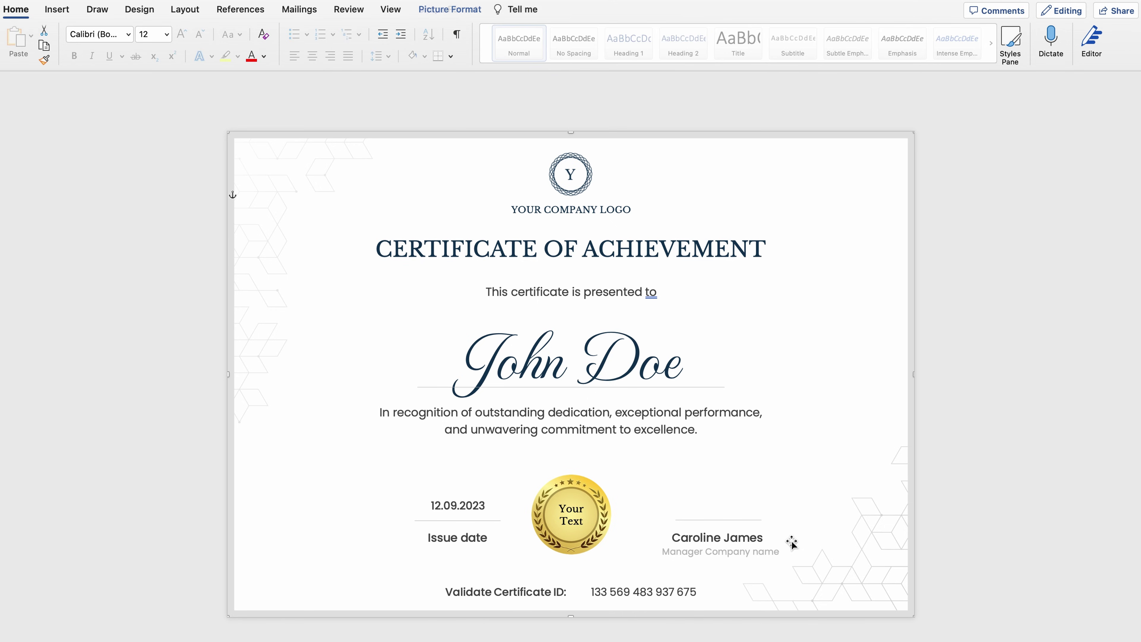
Change the signer's title from 'Manager Company name' to 'Marketing Manager'.
{"action": "left_click", "coordinate": [743, 556]}
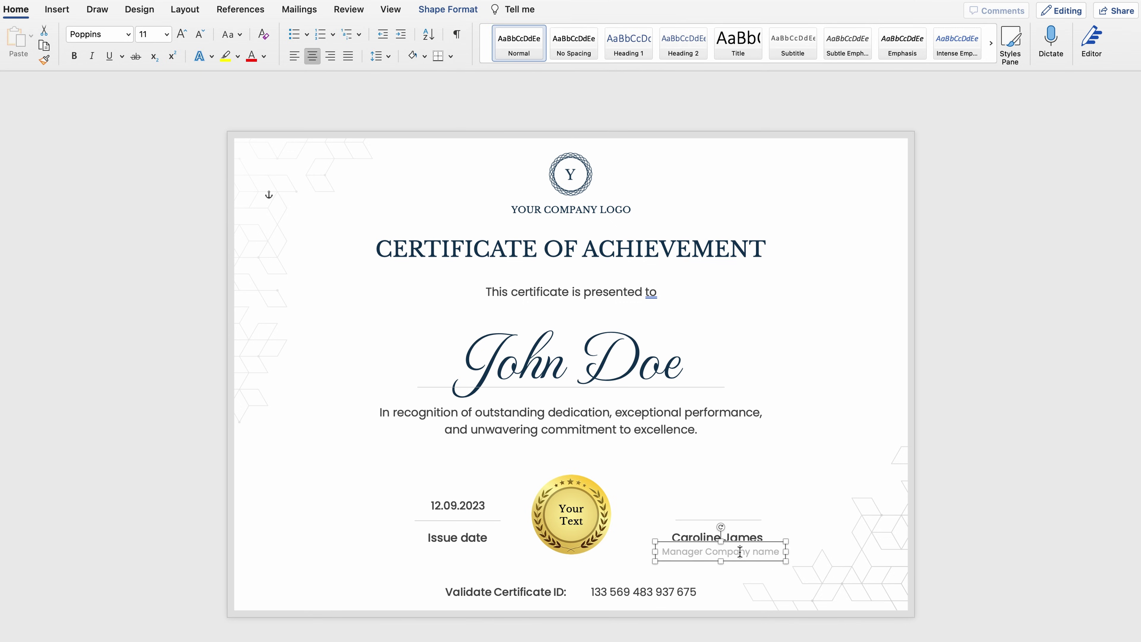
{"action": "double_click", "coordinate": [709, 552]}
{"action": "left_click_drag", "start_coordinate": [703, 552], "coordinate": [792, 556]}
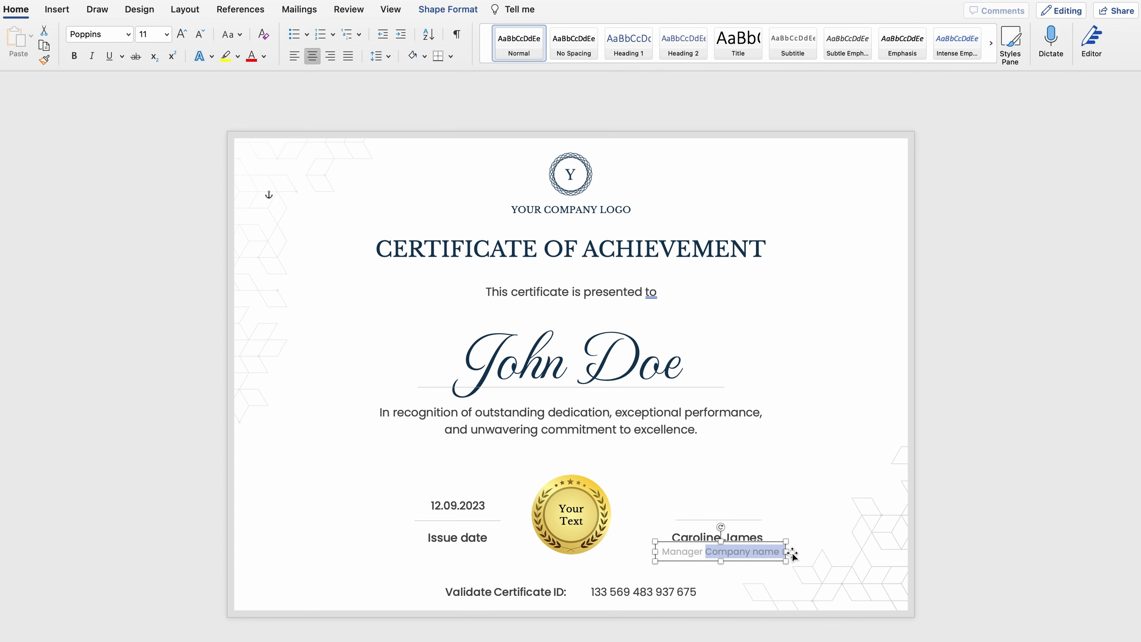
{"action": "key", "text": "BackSpace"}
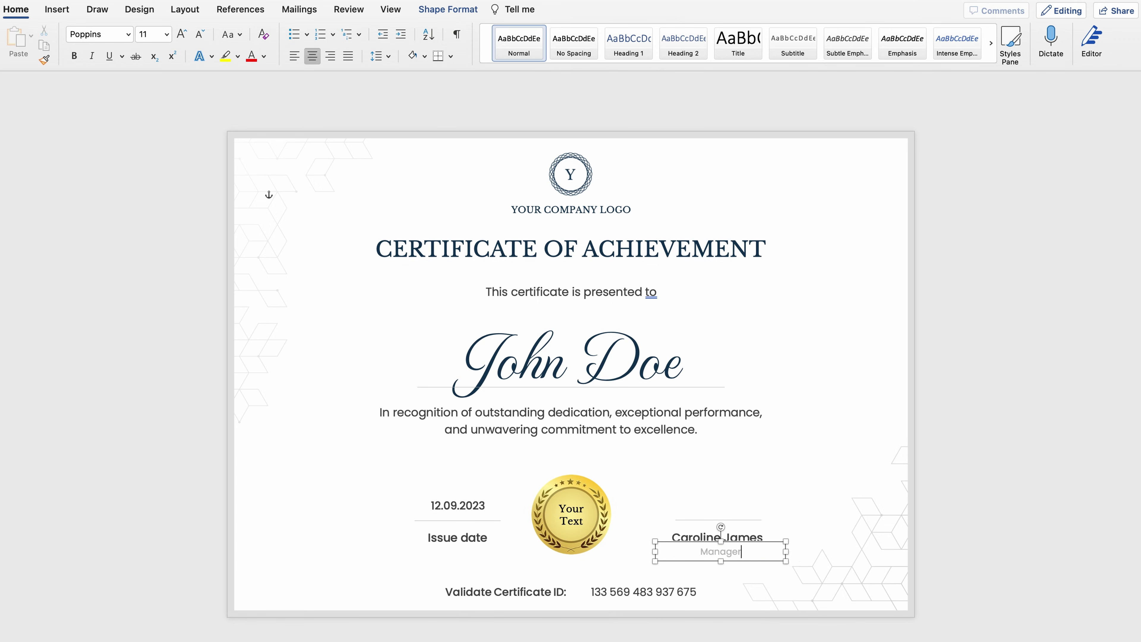
{"action": "type", "text": "Marketing"}
{"action": "left_click", "coordinate": [844, 522]}
{"action": "left_click", "coordinate": [720, 572]}
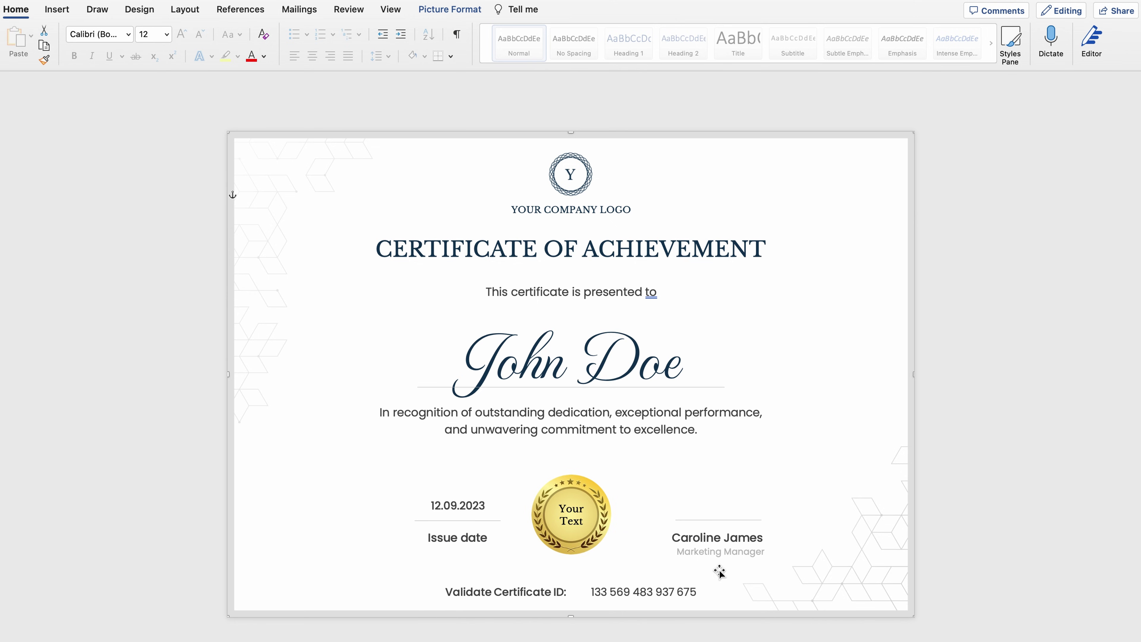
Select the final digits 675 of the certificate ID.
{"action": "left_click", "coordinate": [683, 593]}
{"action": "left_click", "coordinate": [683, 593]}
{"action": "left_click_drag", "start_coordinate": [677, 592], "coordinate": [695, 598]}
Make the certificate ID end in 001, then select the seal's 'Your Text' wording.
{"action": "type", "text": "001"}
{"action": "left_click", "coordinate": [777, 566]}
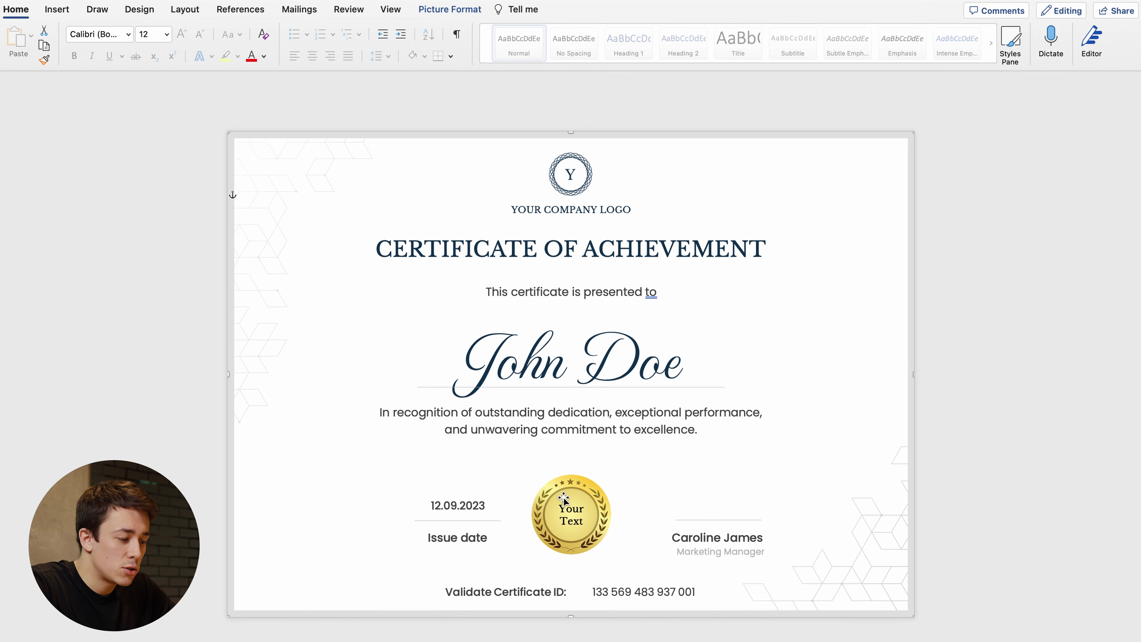
{"action": "left_click", "coordinate": [574, 512]}
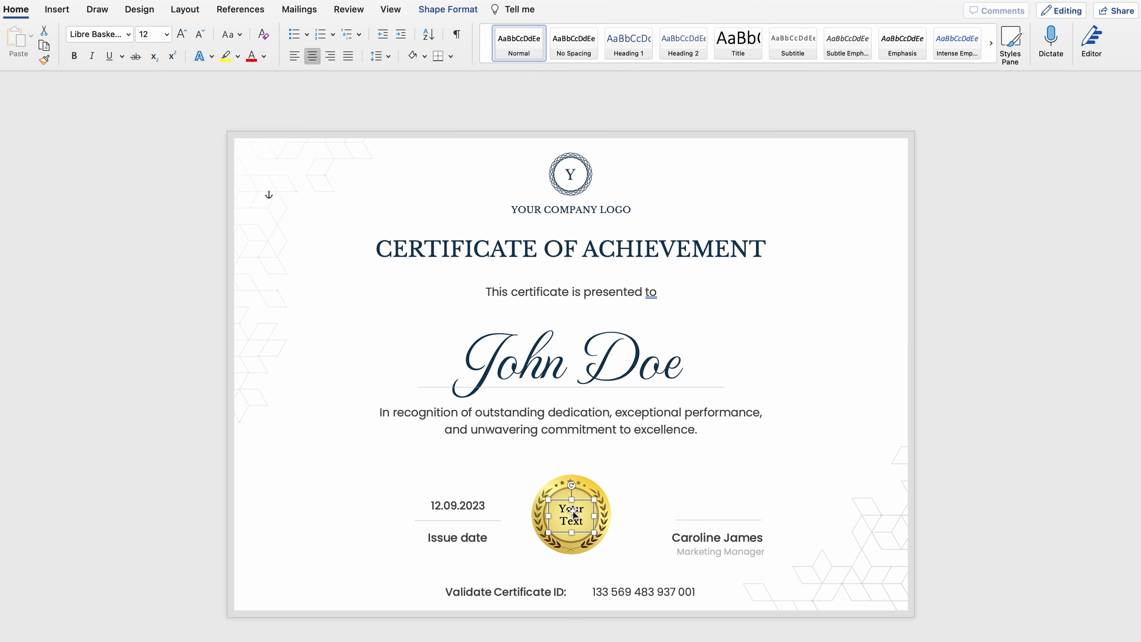
{"action": "left_click_drag", "start_coordinate": [584, 525], "coordinate": [556, 512]}
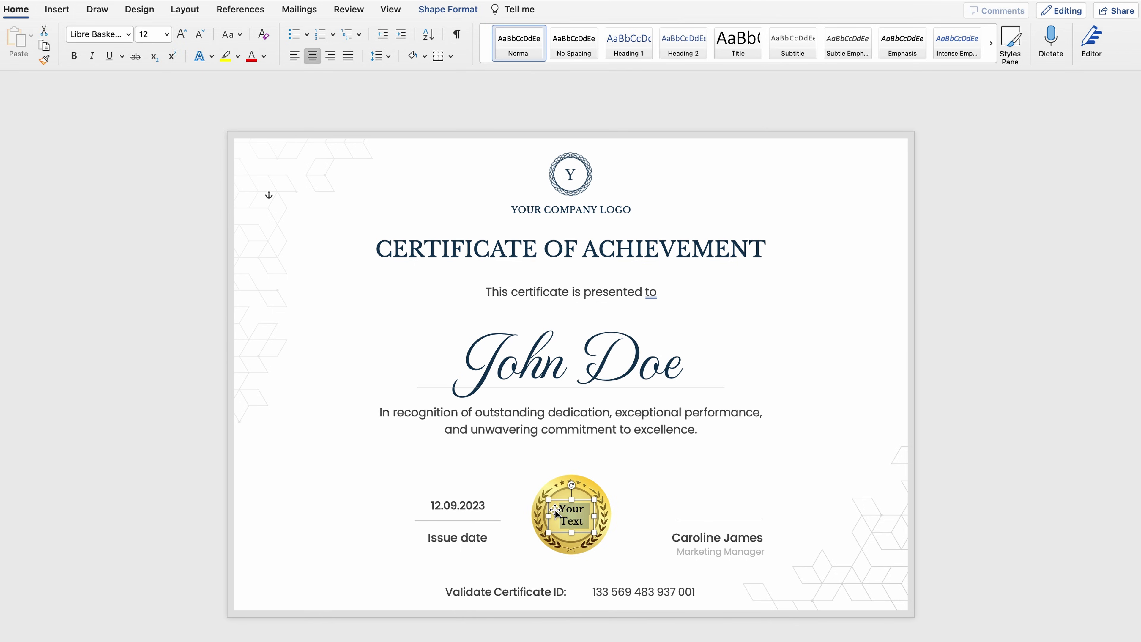
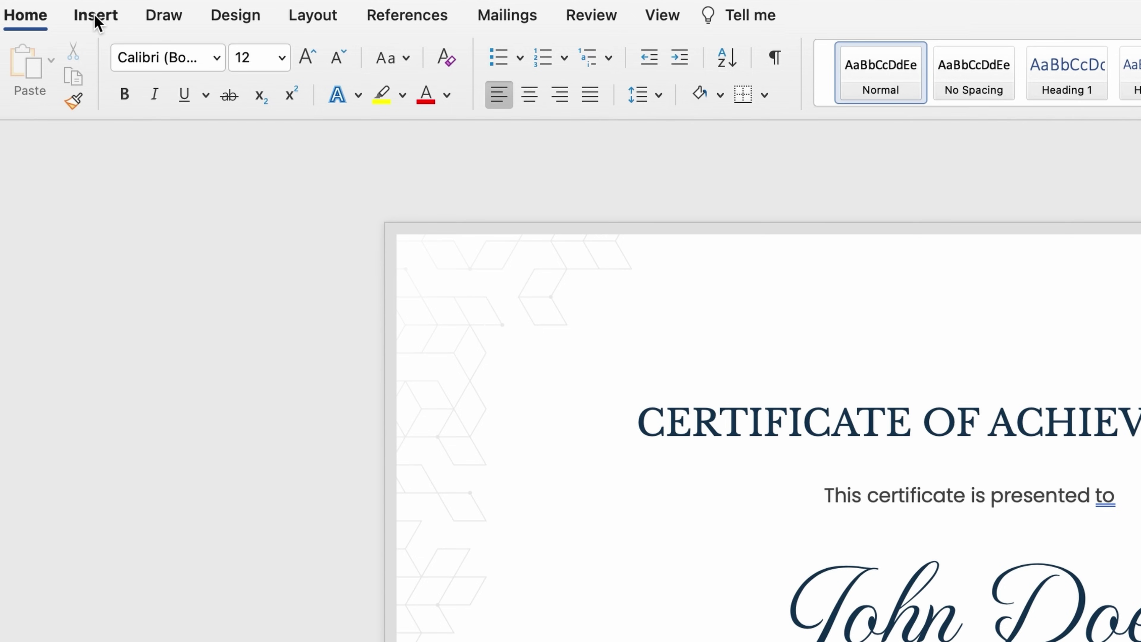
Insert the company-logo.png globe picture from file into the certificate.
{"action": "left_click", "coordinate": [96, 18]}
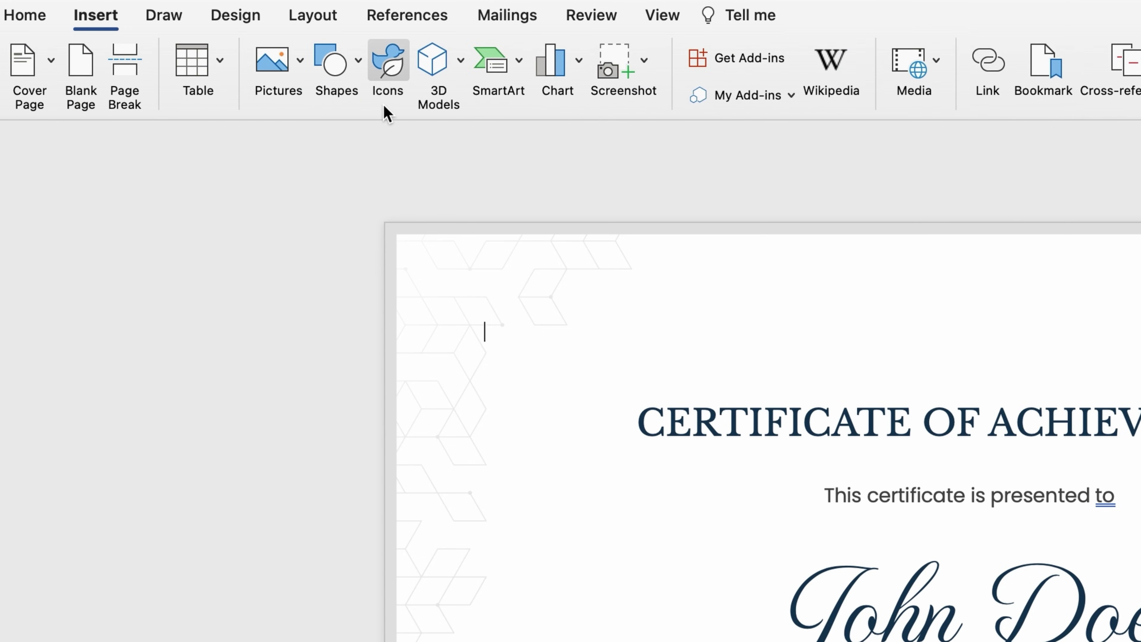
{"action": "left_click", "coordinate": [296, 75]}
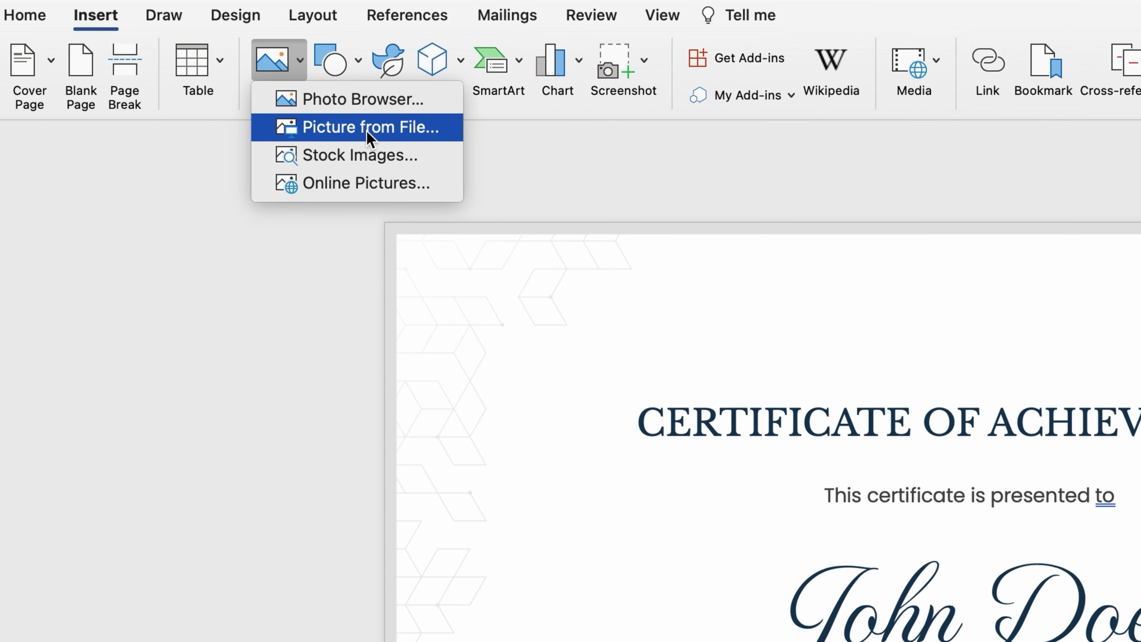
{"action": "left_click", "coordinate": [368, 131]}
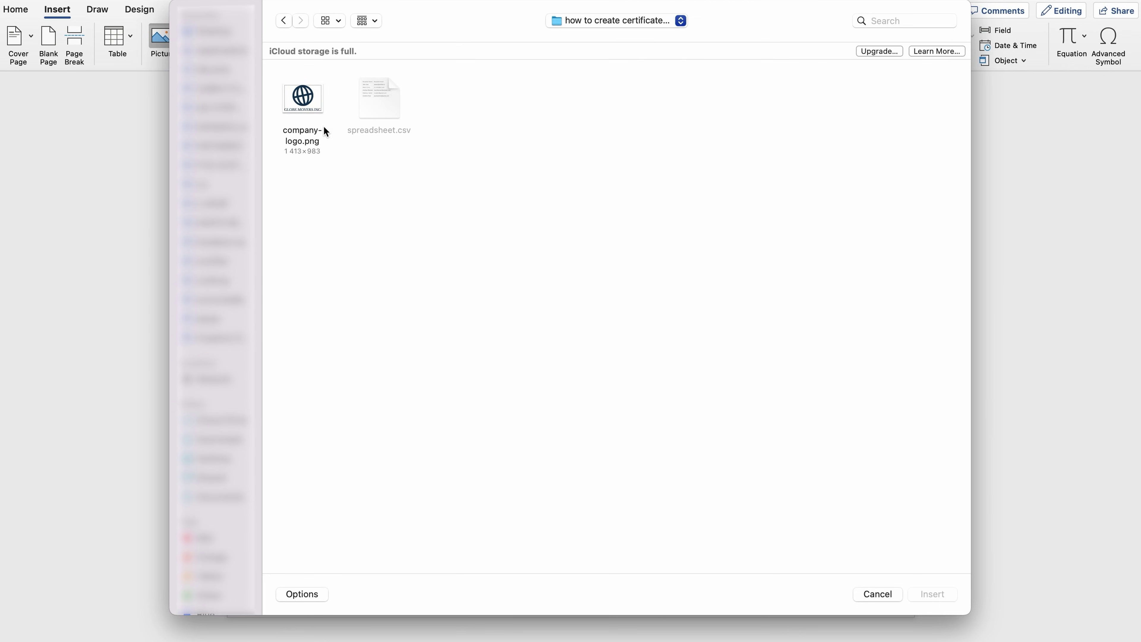
{"action": "left_click", "coordinate": [329, 108]}
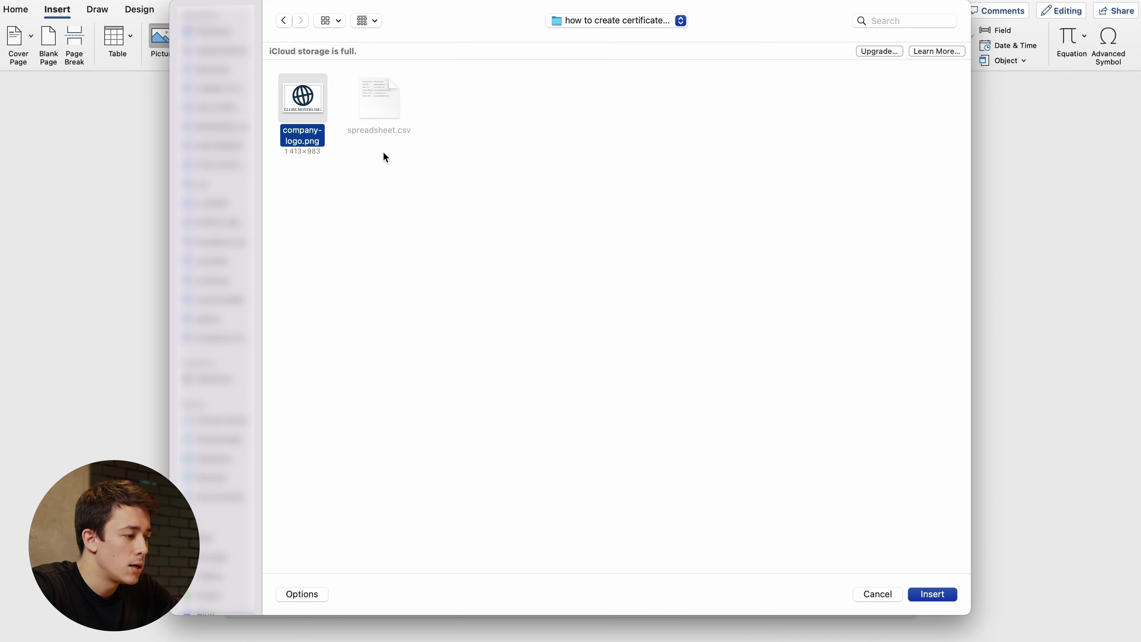
{"action": "double_click", "coordinate": [304, 103]}
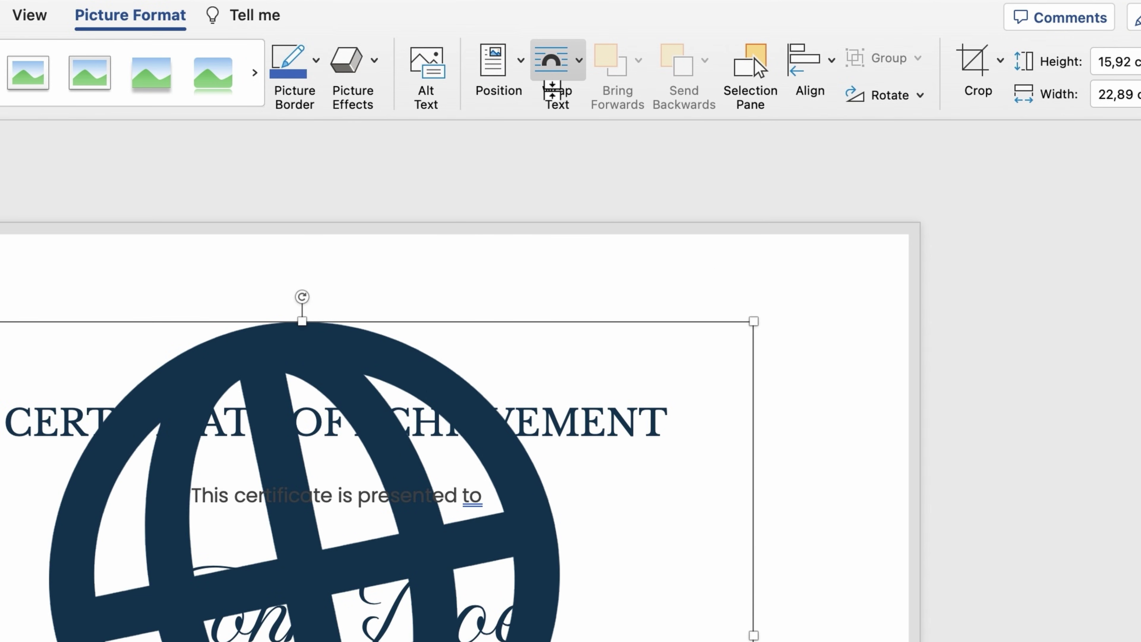
Set the logo's wrapping to In Front of Text and shrink it to 2.87 × 4.12 cm above the title.
{"action": "left_click", "coordinate": [707, 45]}
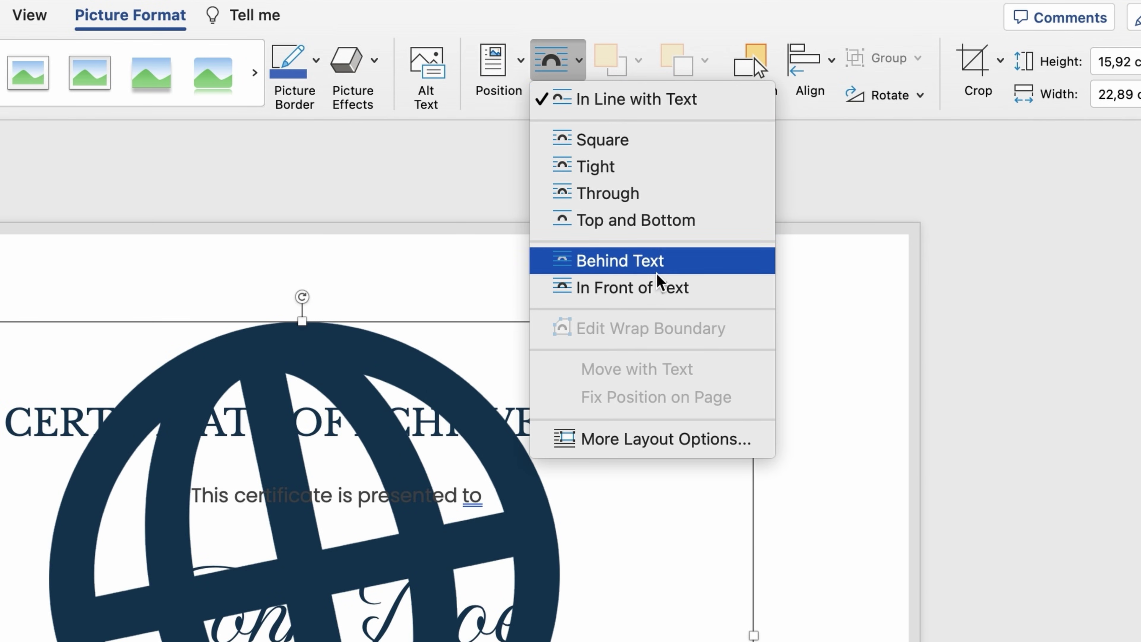
{"action": "left_click", "coordinate": [659, 286]}
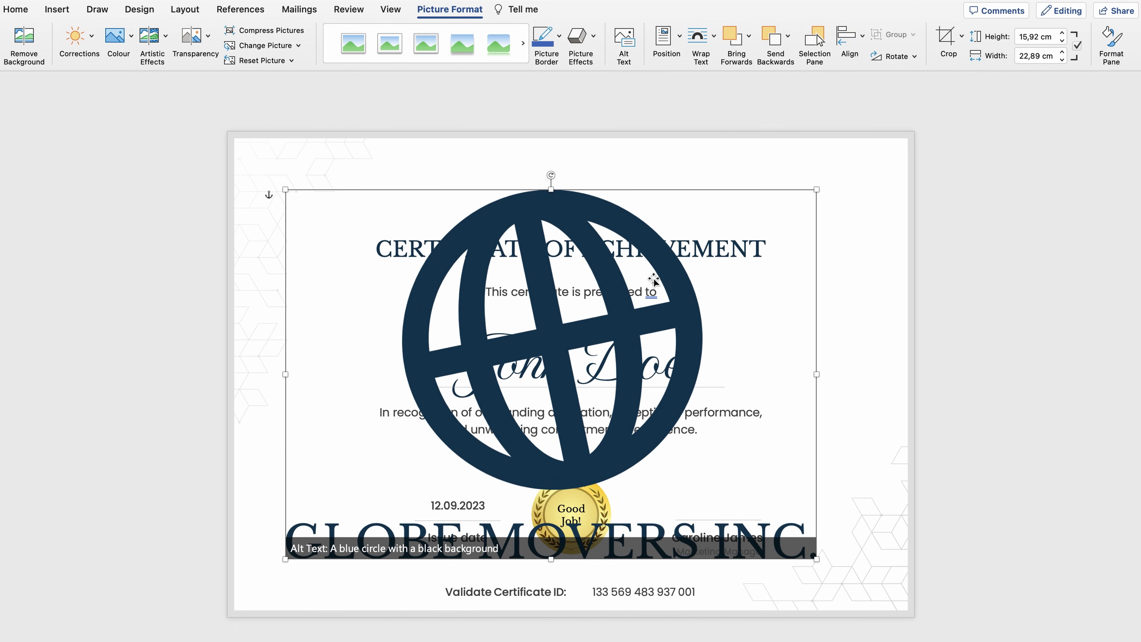
{"action": "left_click_drag", "start_coordinate": [818, 562], "coordinate": [513, 193]}
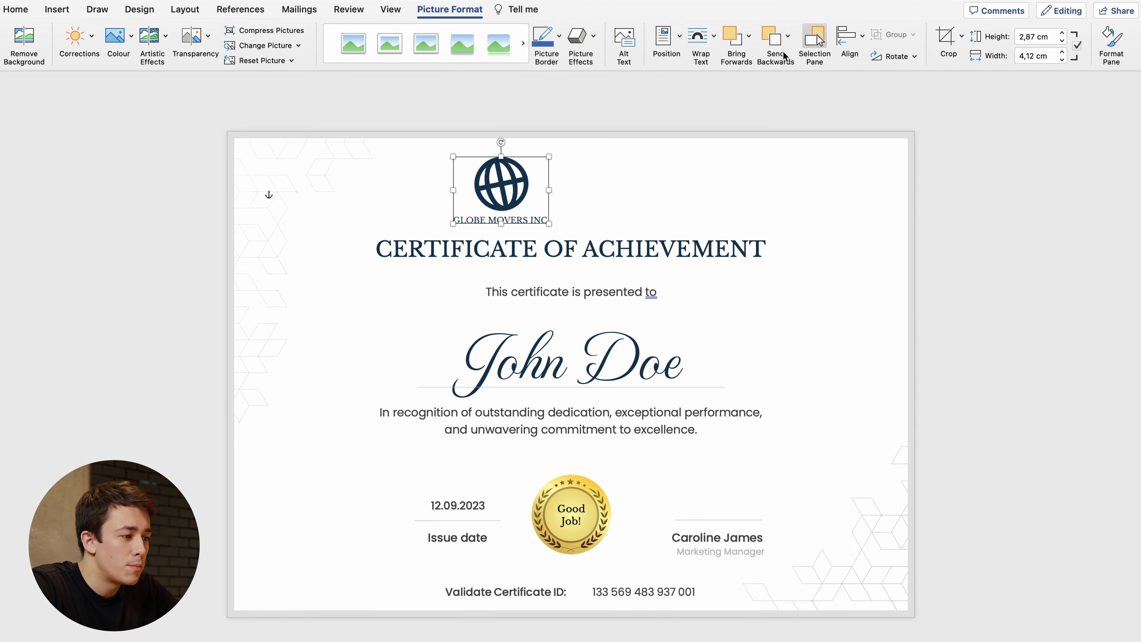
Align the logo to the page centre above the CERTIFICATE OF ACHIEVEMENT title, then deselect it.
{"action": "left_click", "coordinate": [859, 36]}
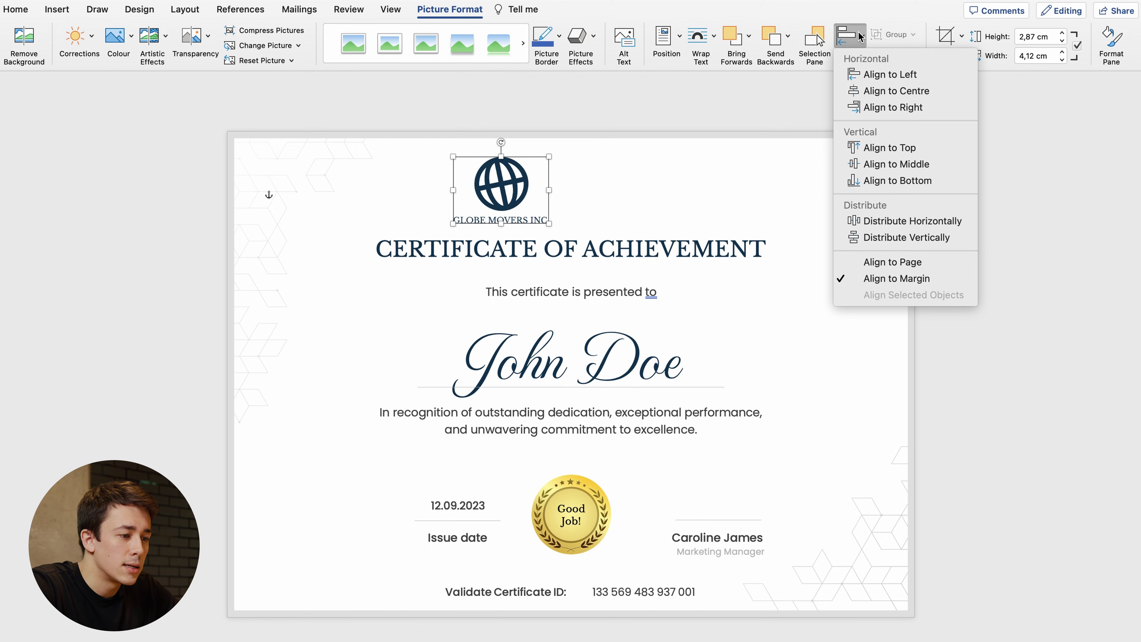
{"action": "left_click", "coordinate": [896, 90]}
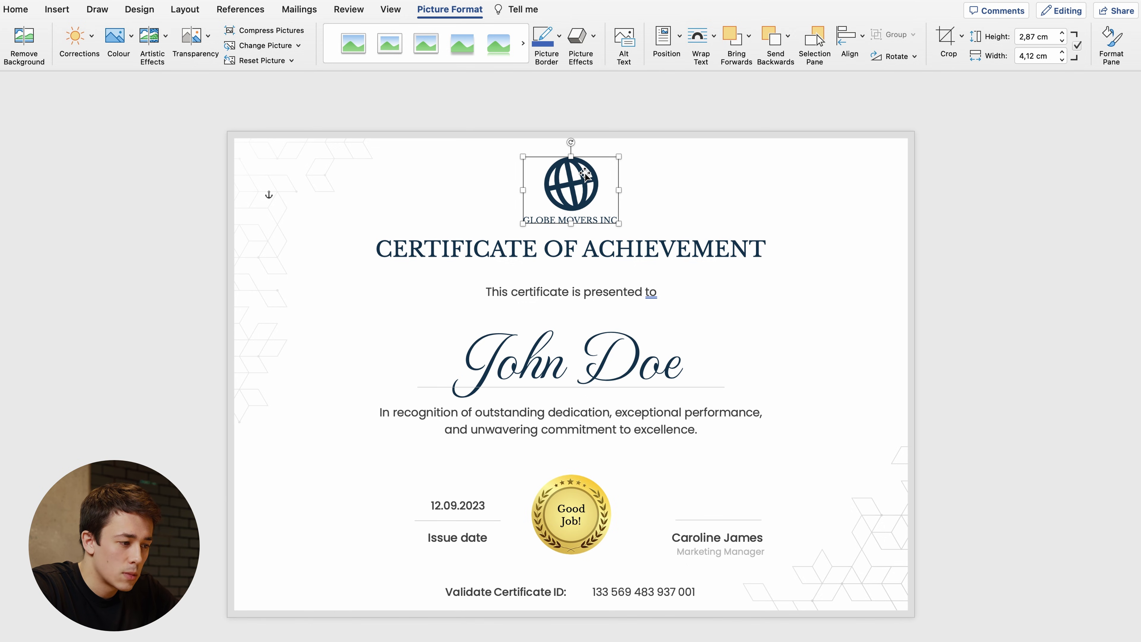
{"action": "left_click", "coordinate": [701, 203]}
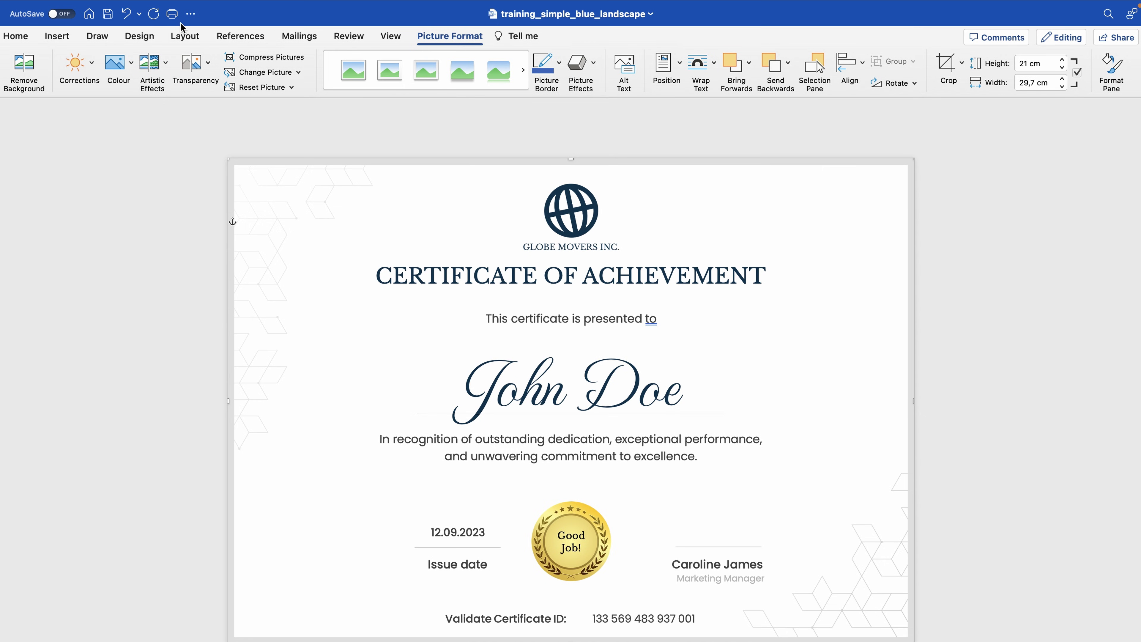
{"action": "left_click", "coordinate": [173, 16]}
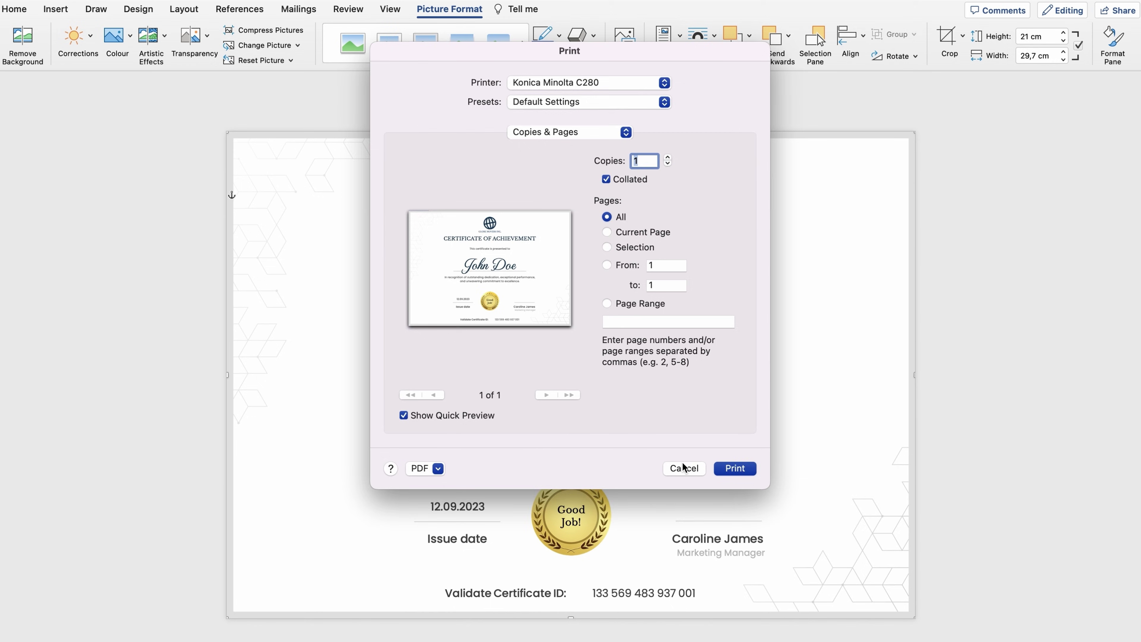
{"action": "left_click", "coordinate": [723, 588]}
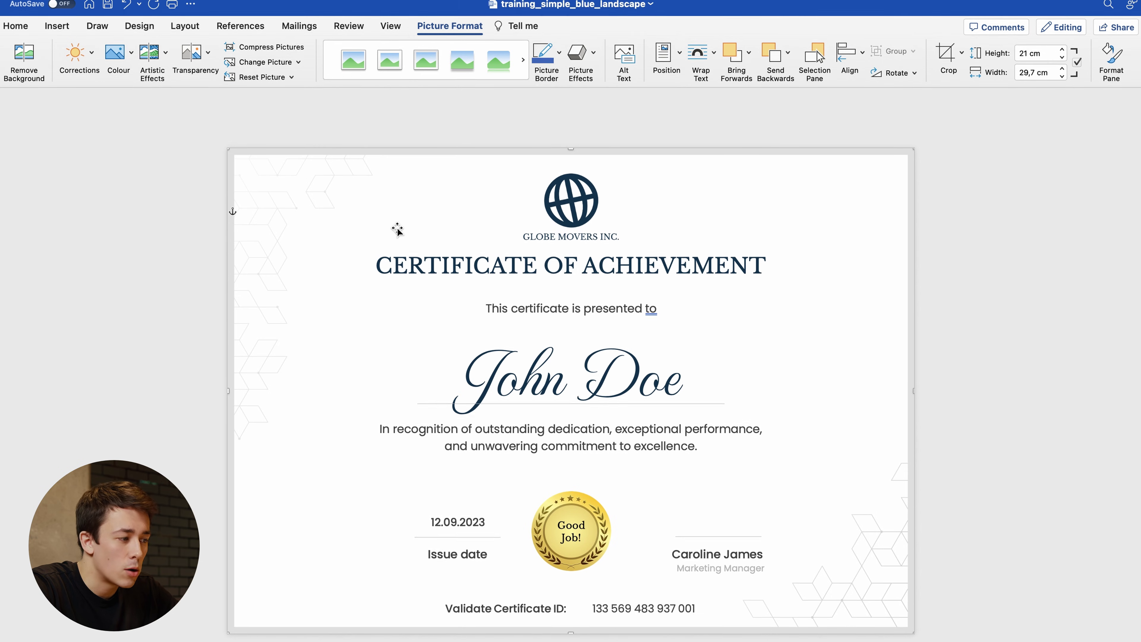
Export the certificate as a Best-for-printing PDF named certificate_of_achievement.pdf.
{"action": "mouse_move", "coordinate": [255, 4]}
{"action": "left_click", "coordinate": [76, 8]}
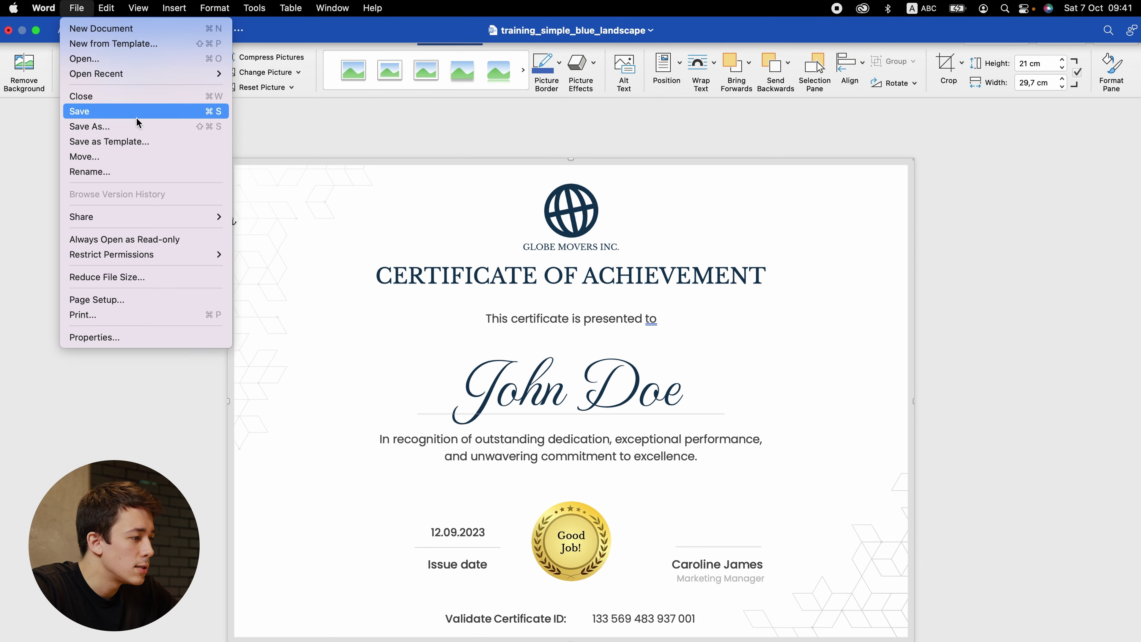
{"action": "left_click", "coordinate": [140, 127]}
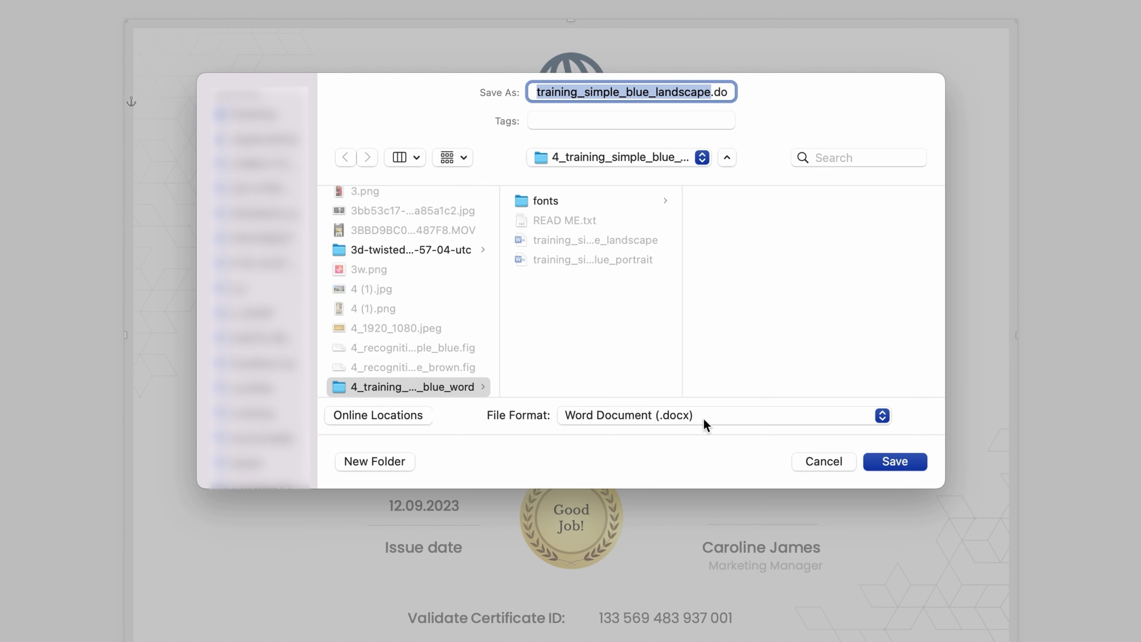
{"action": "left_click", "coordinate": [722, 417]}
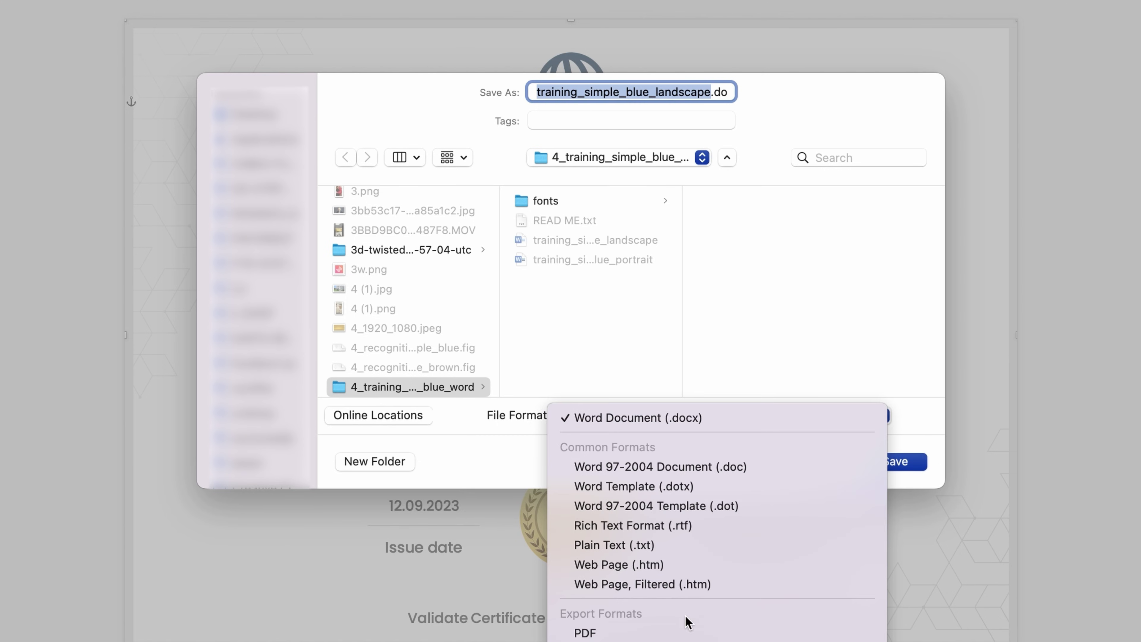
{"action": "left_click", "coordinate": [686, 634]}
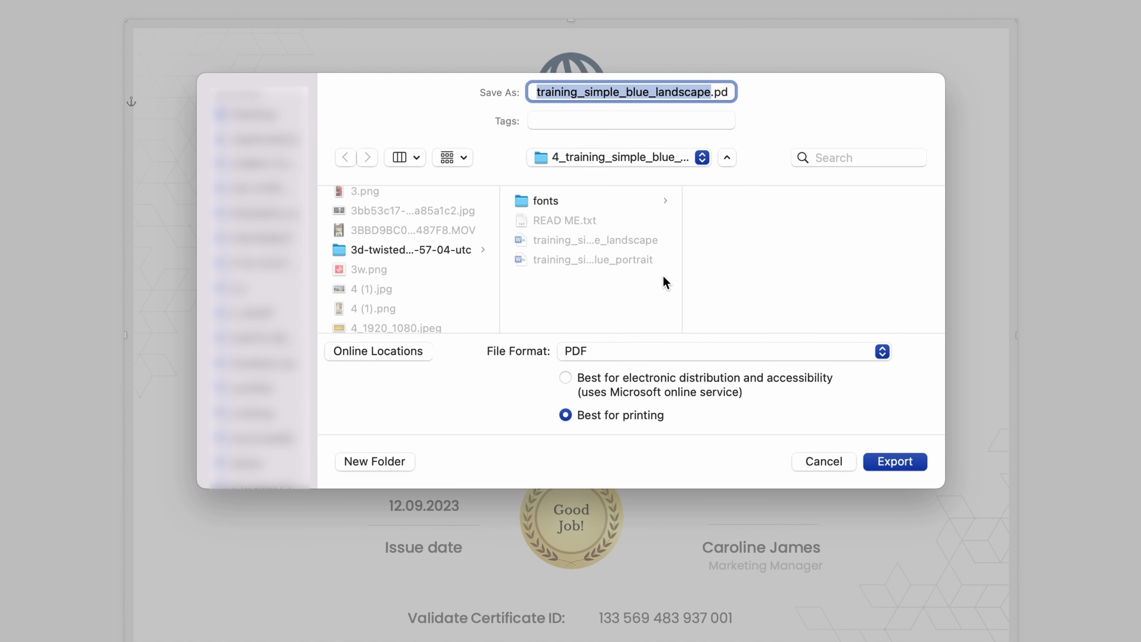
{"action": "type", "text": "certificate_of_achievement.pdf"}
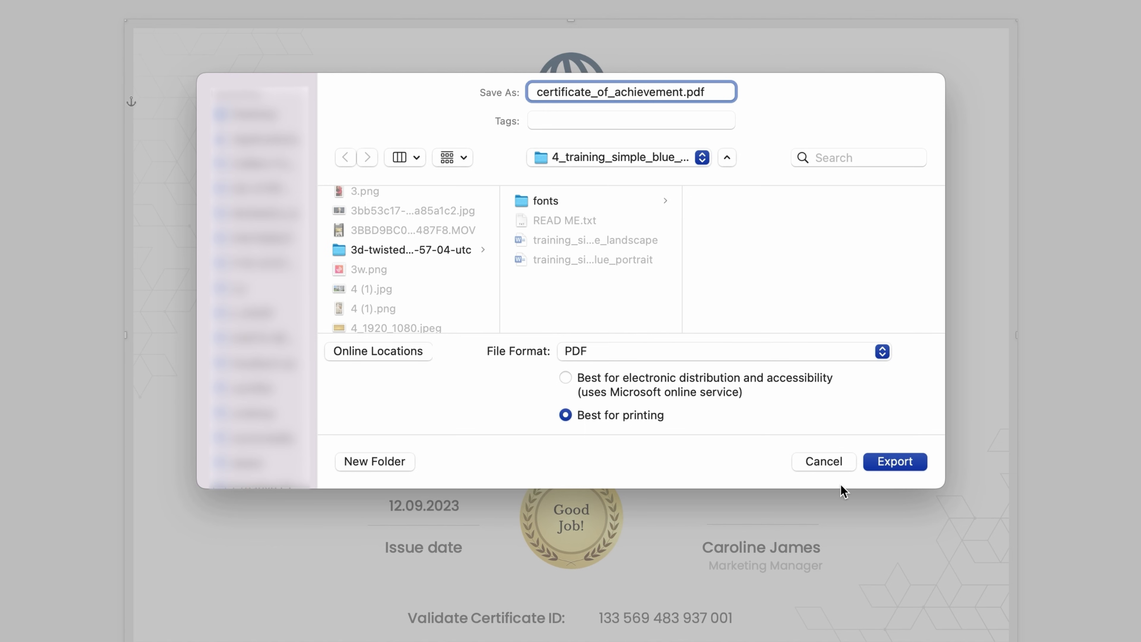
{"action": "left_click", "coordinate": [895, 463]}
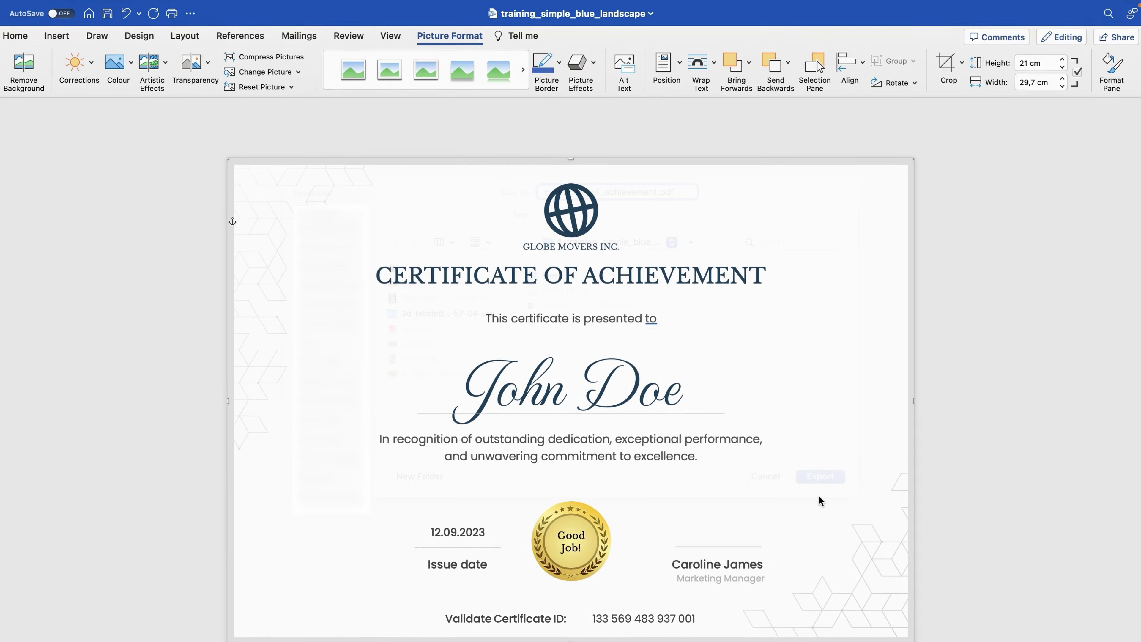
Open certificate_of_achievement.pdf from its Finder folder to review the export.
{"action": "mouse_move", "coordinate": [701, 638]}
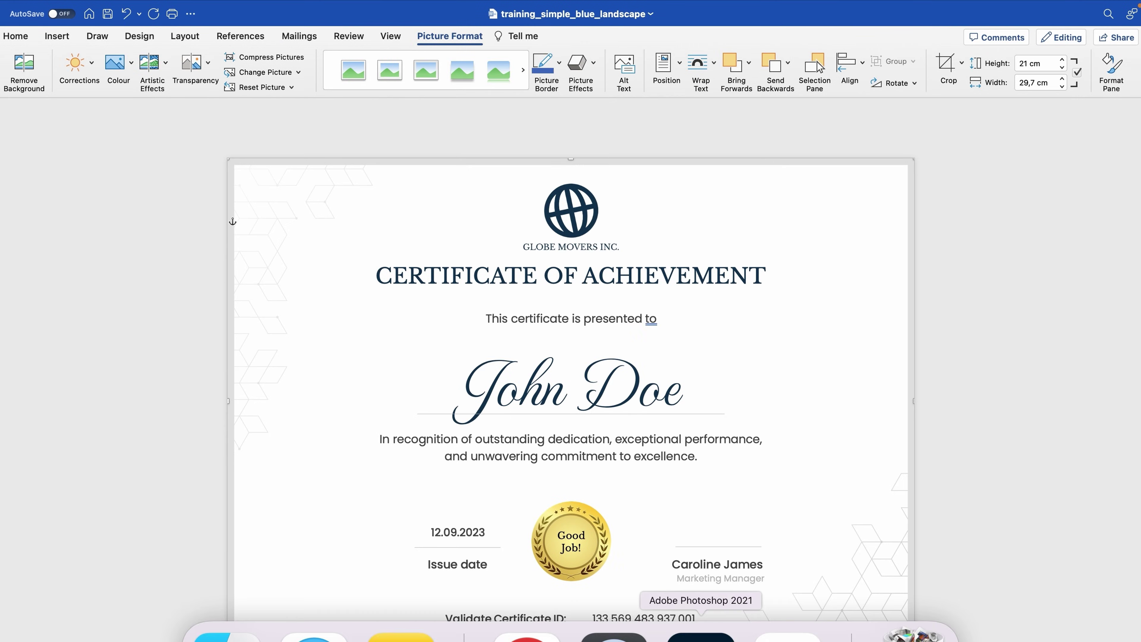
{"action": "left_click", "coordinate": [227, 636]}
{"action": "left_click", "coordinate": [357, 187]}
{"action": "double_click", "coordinate": [447, 67]}
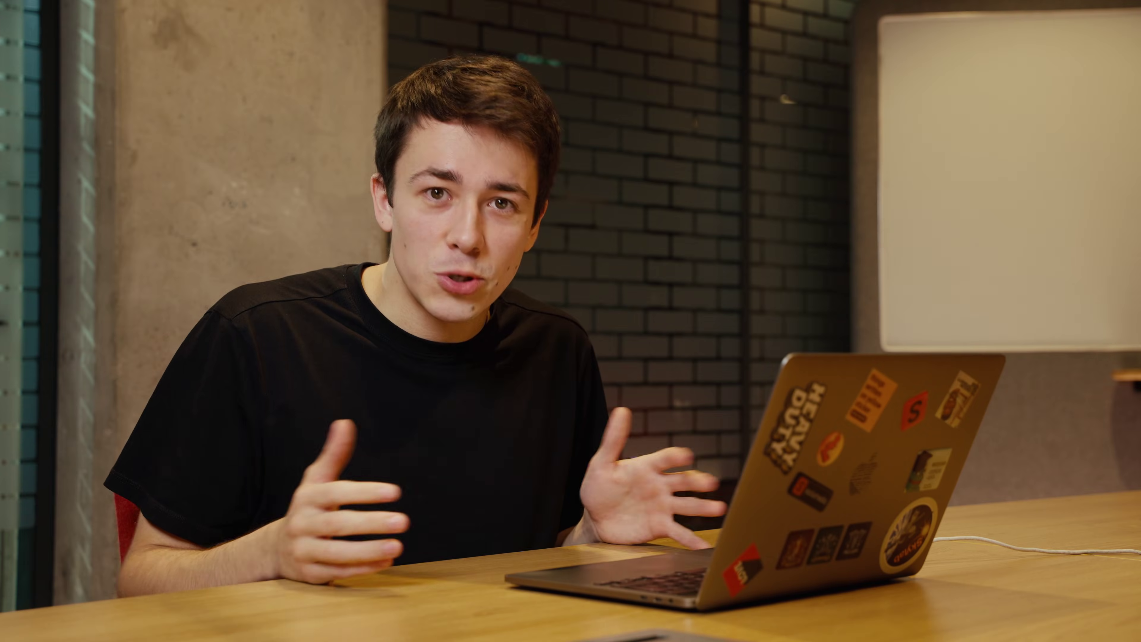
Map columns to recipient name and e-mail, move the logo to top centre, and publish to five recipients.
{"action": "left_click", "coordinate": [359, 252]}
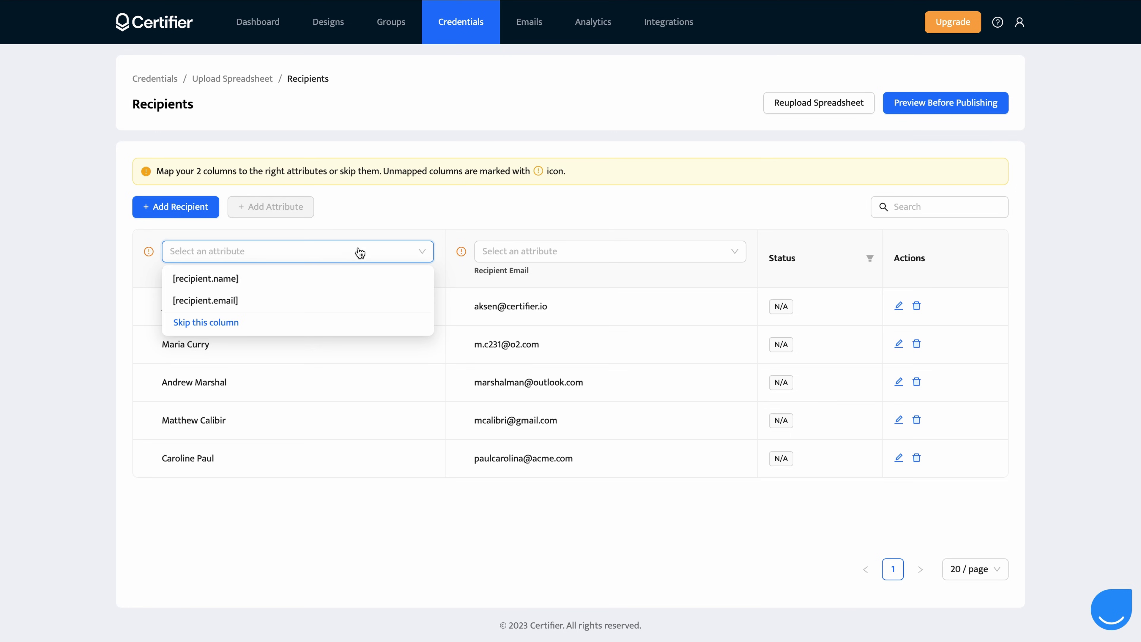
{"action": "left_click", "coordinate": [306, 277]}
{"action": "left_click", "coordinate": [544, 251]}
{"action": "left_click", "coordinate": [560, 298]}
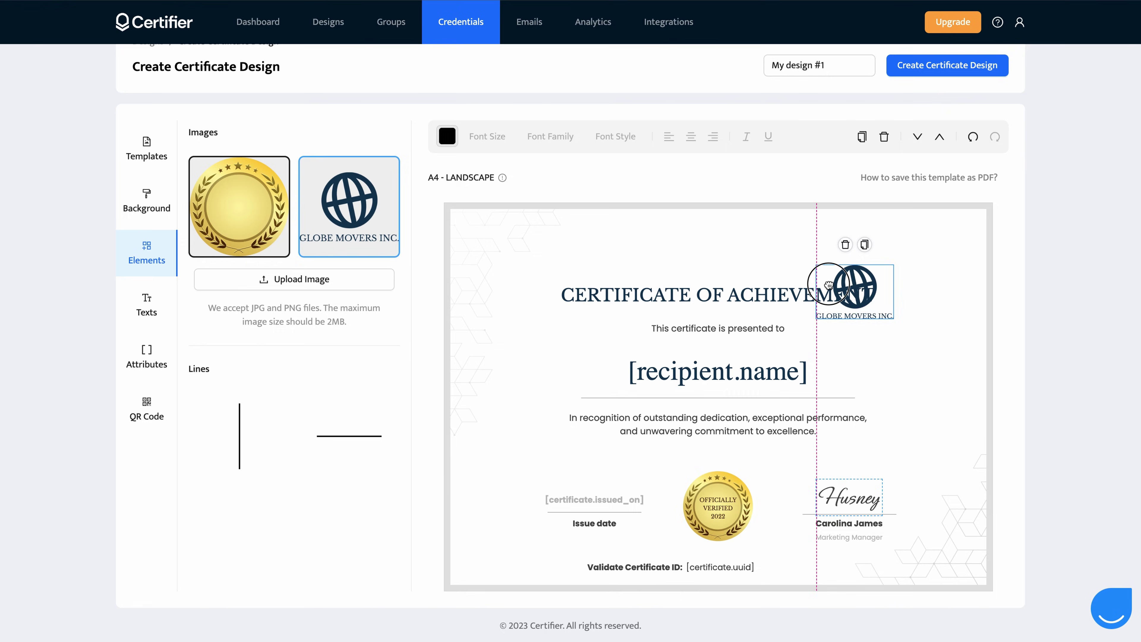
{"action": "left_click_drag", "start_coordinate": [829, 285], "coordinate": [693, 245]}
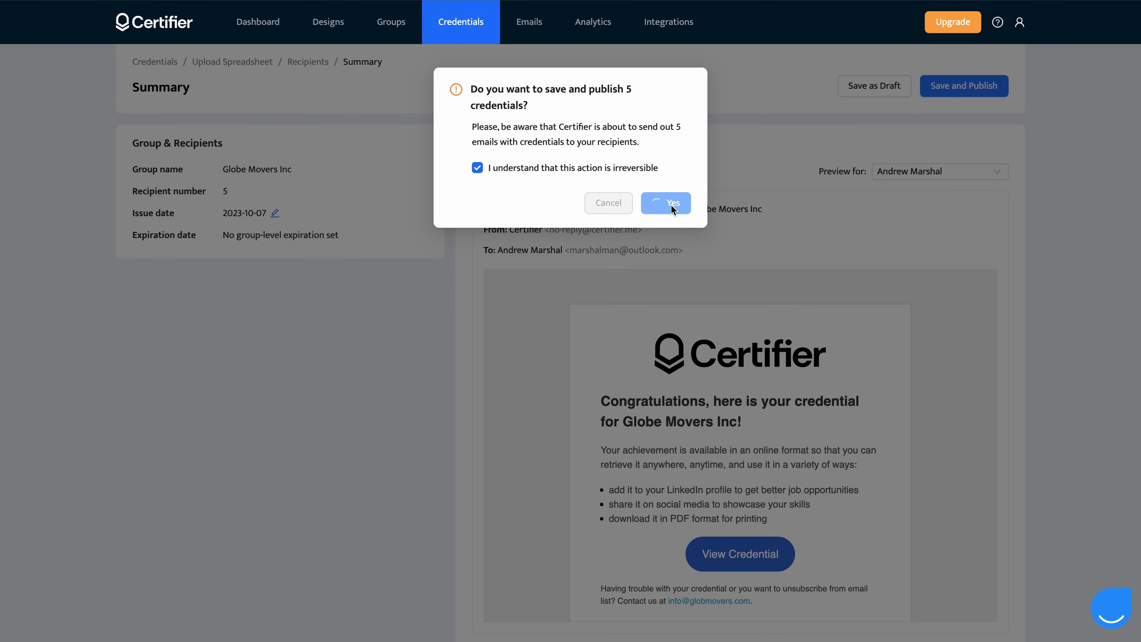
{"action": "left_click", "coordinate": [671, 205]}
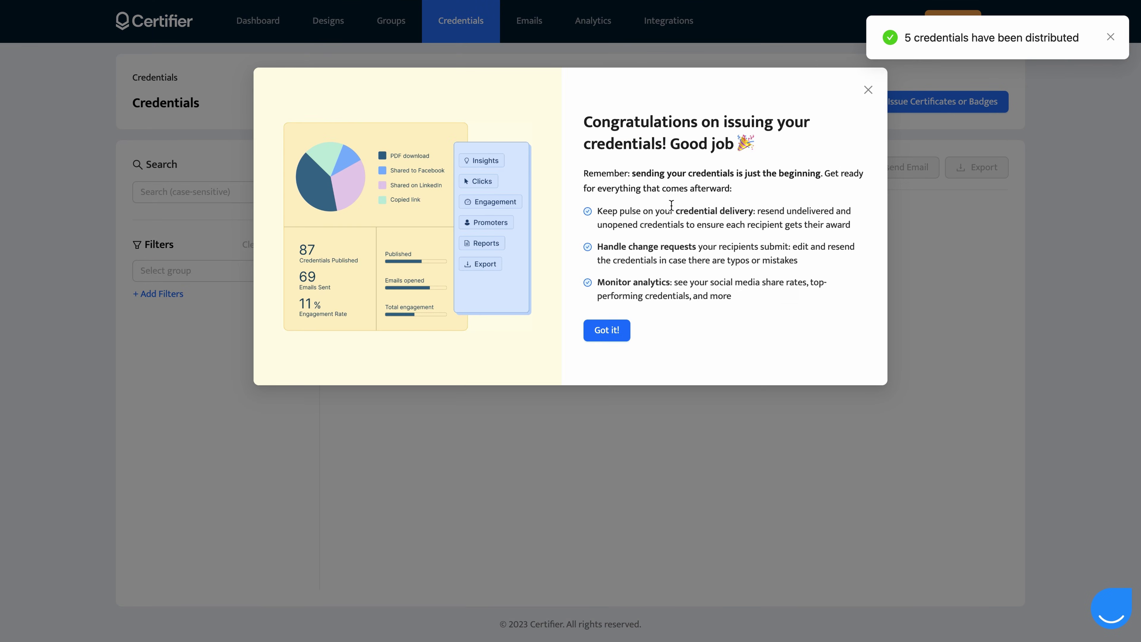